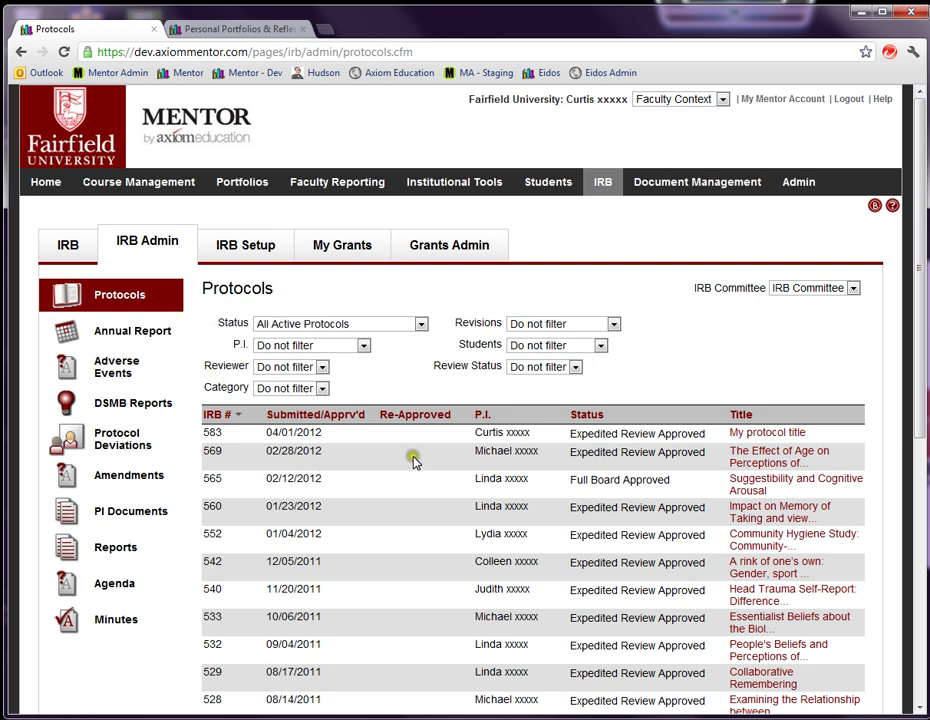
Step: Review the status, P.I. and category filter options for the protocol list, keeping the status at All Active Protocols
double_click(531, 432)
left_click(370, 325)
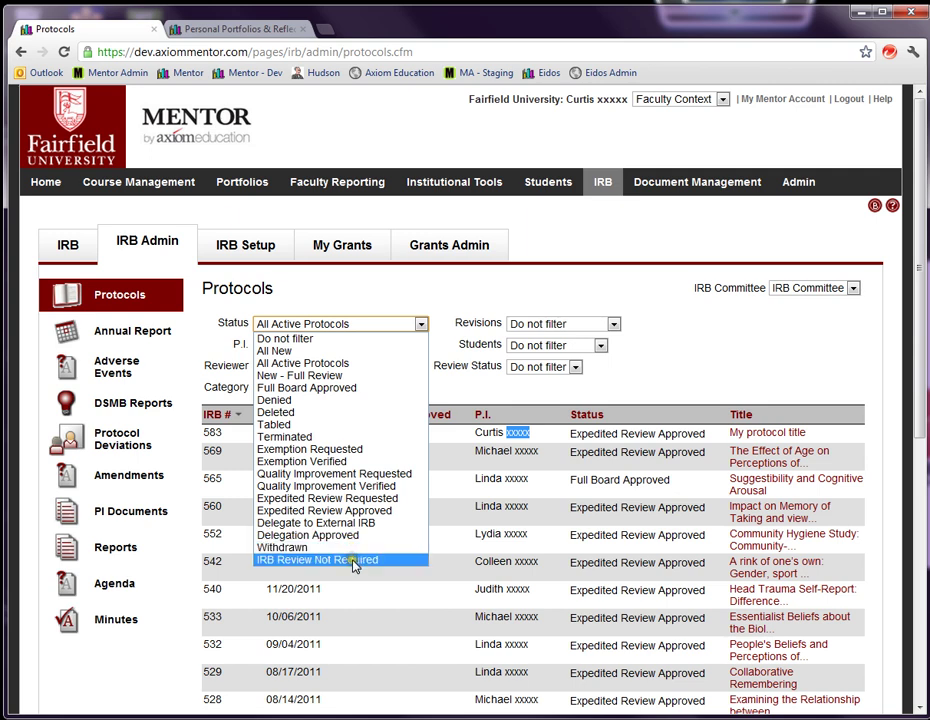
left_click(371, 364)
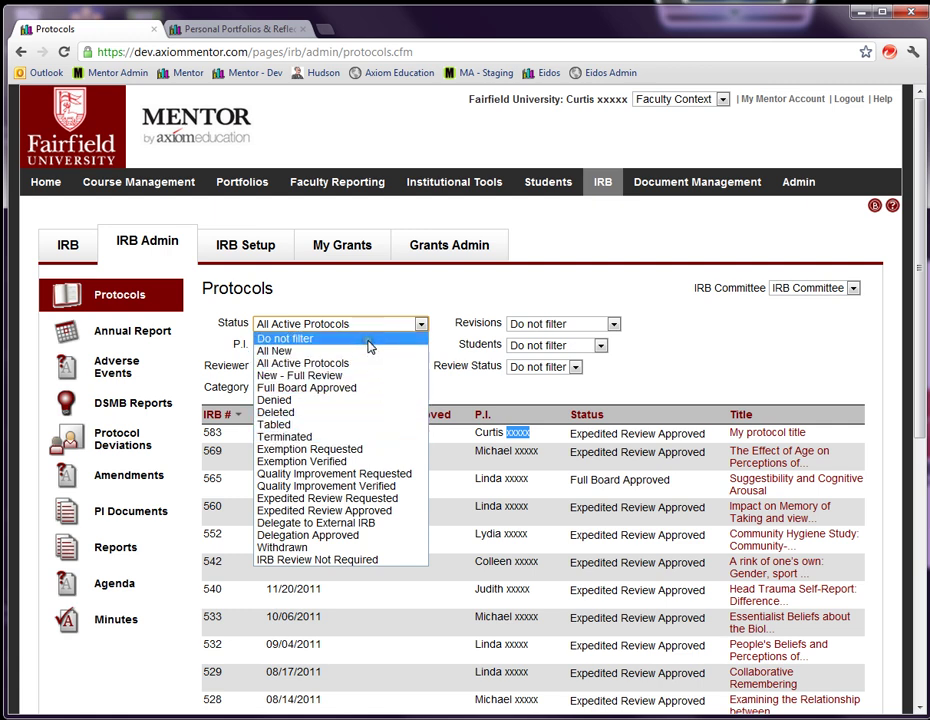
left_click(371, 325)
left_click(349, 346)
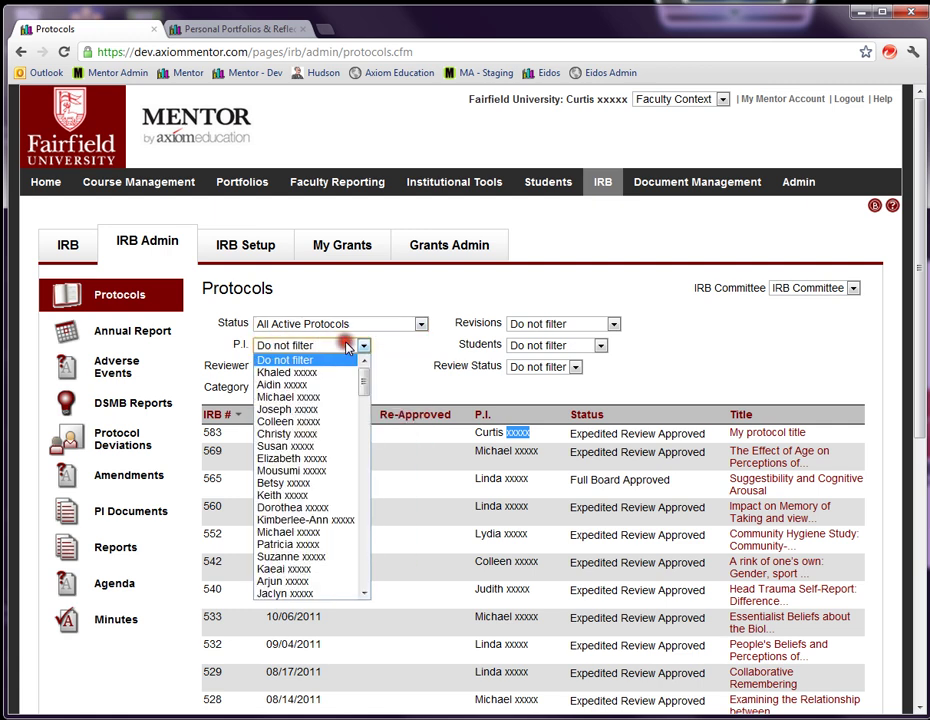
mouse_move(363, 384)
left_mouse_down()
mouse_move(362, 531)
mouse_move(363, 378)
left_mouse_up()
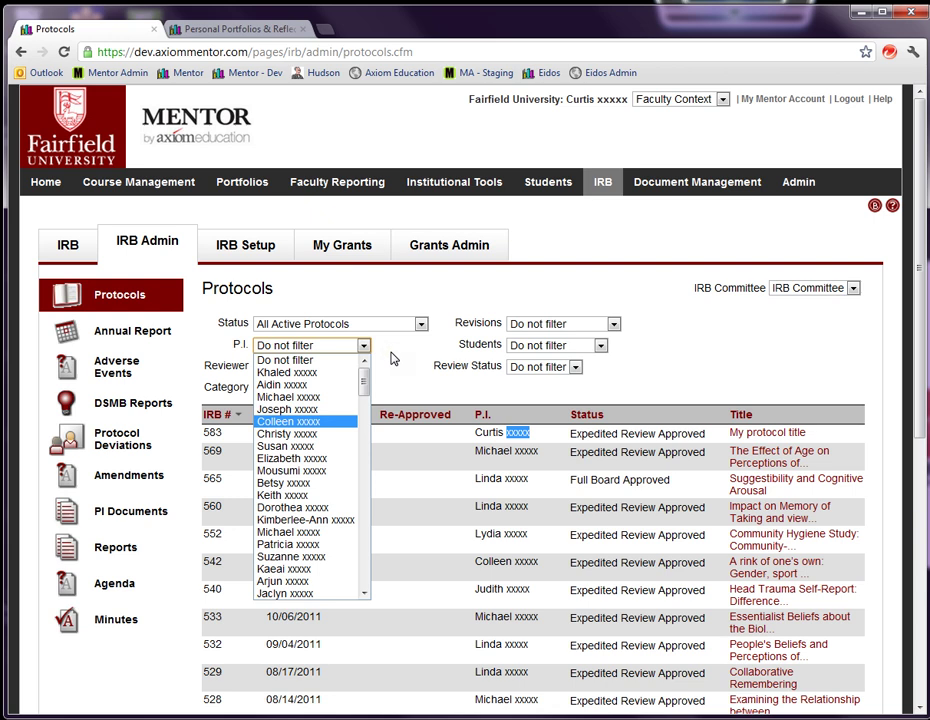
left_click(392, 356)
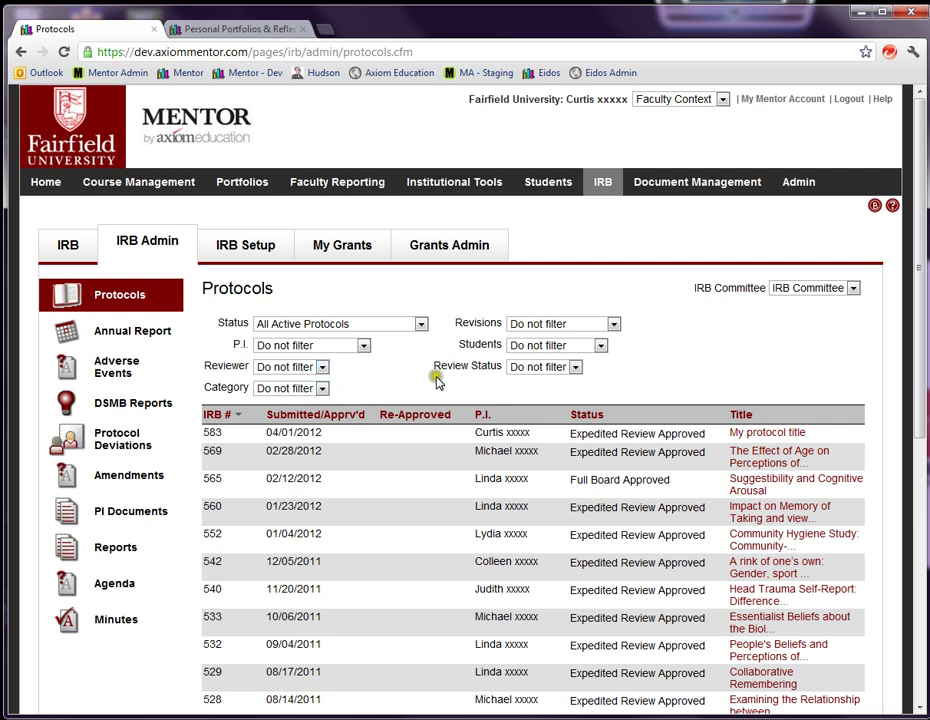
left_click(325, 390)
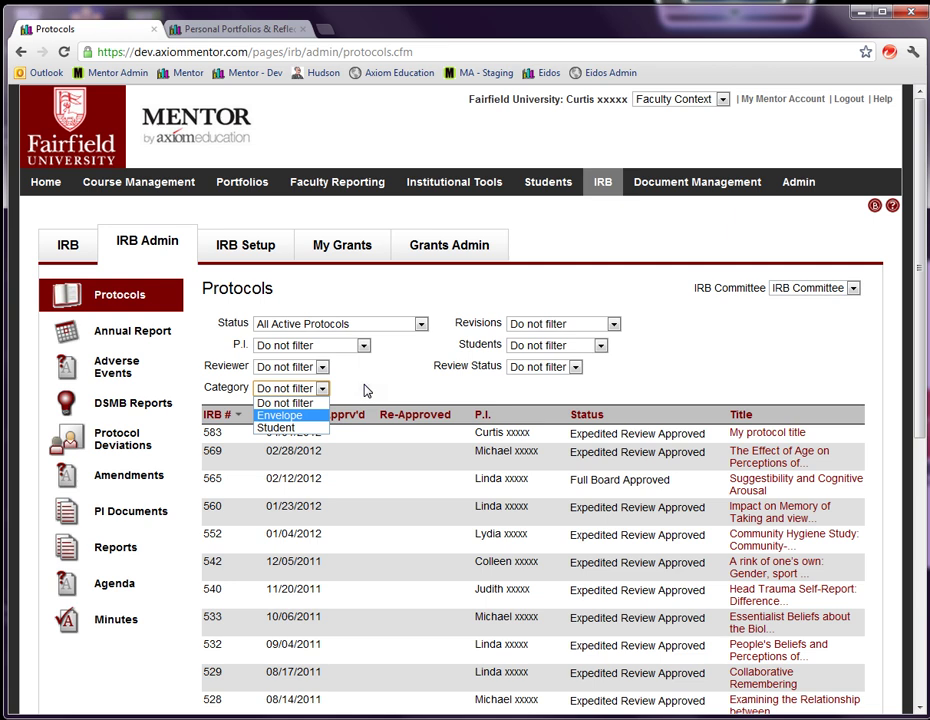
left_click(365, 389)
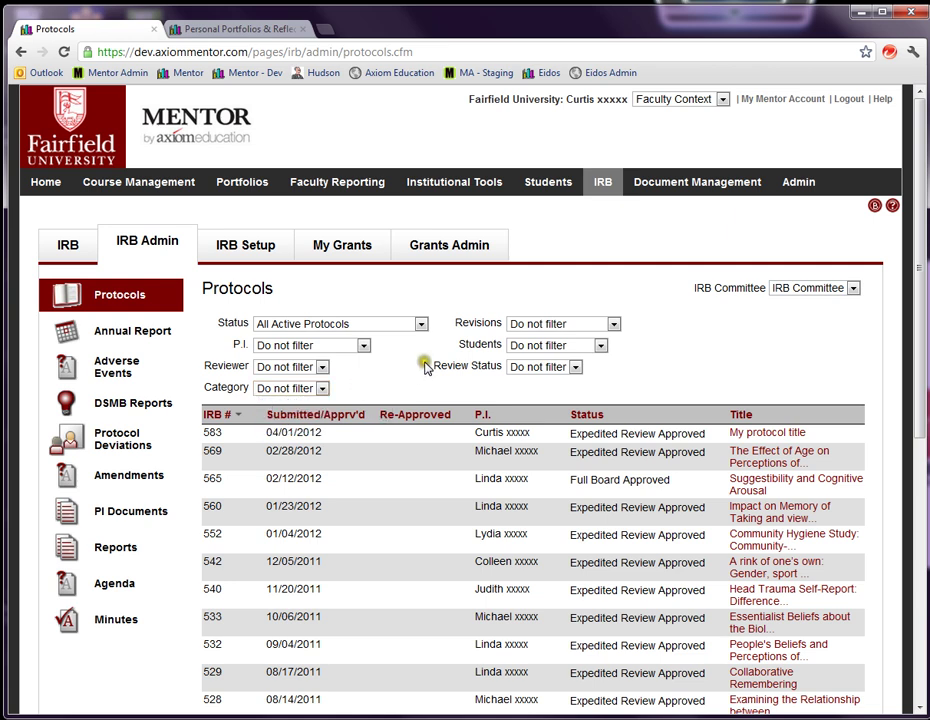
Step: Review the revisions, students and review status filter options for the protocol list without applying any of them
left_click(560, 328)
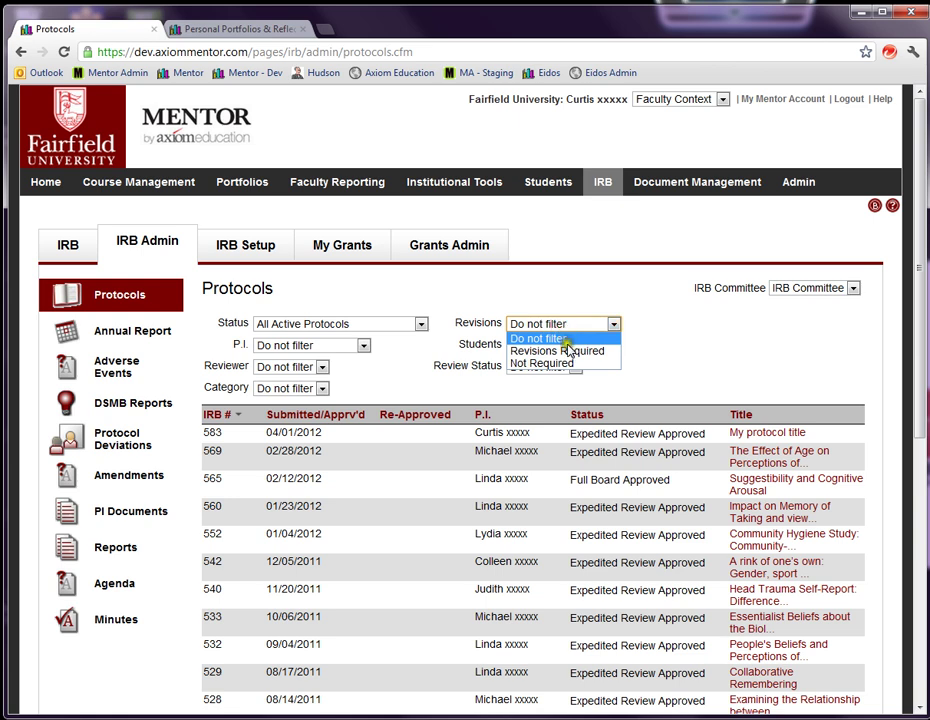
left_click(650, 338)
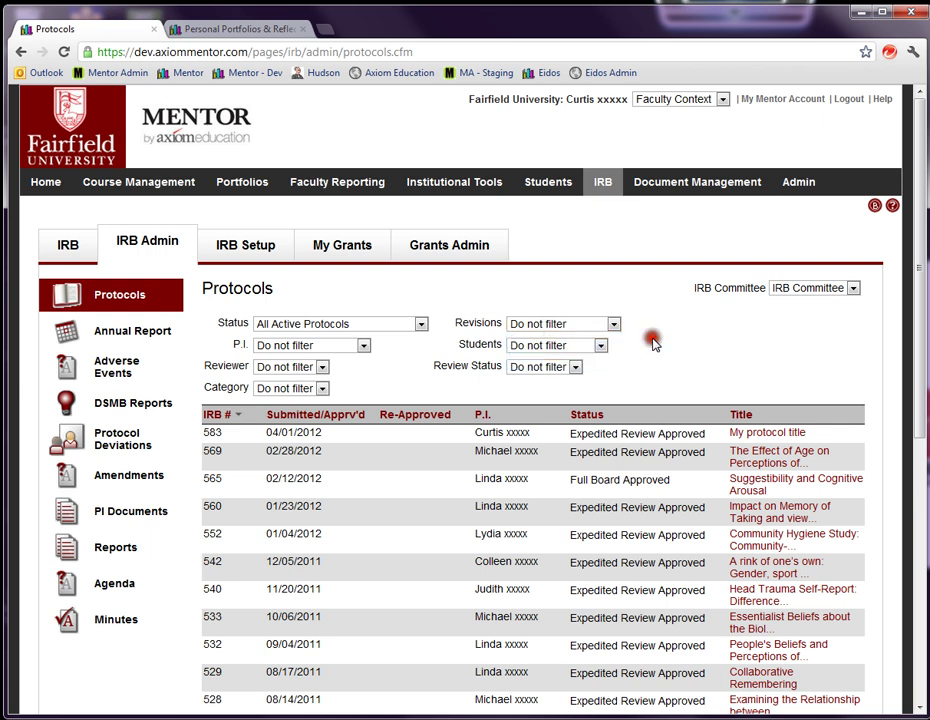
left_click(579, 350)
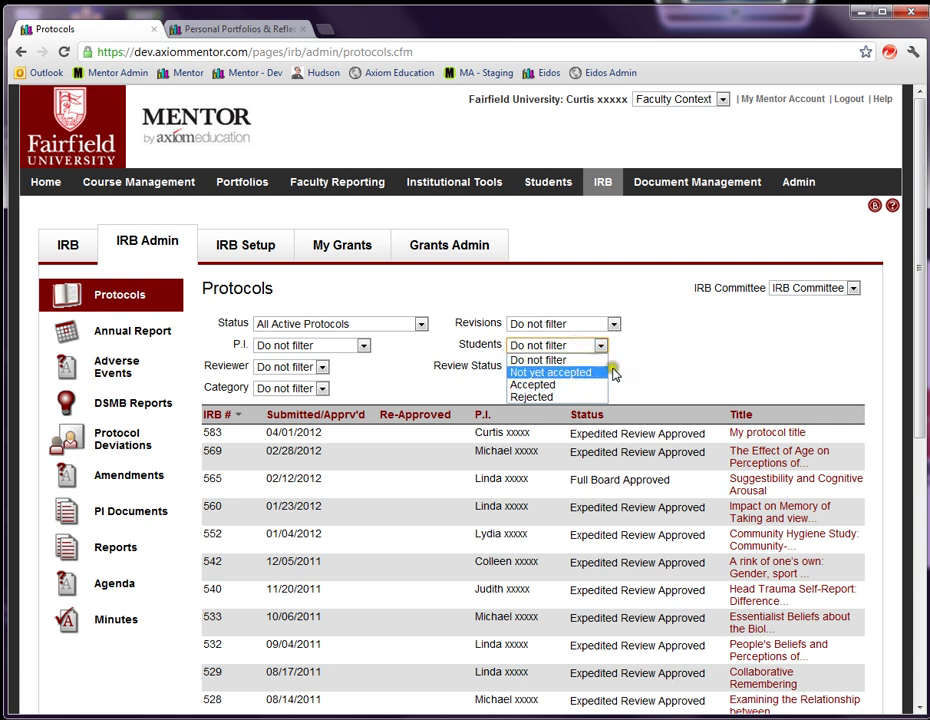
left_click(653, 365)
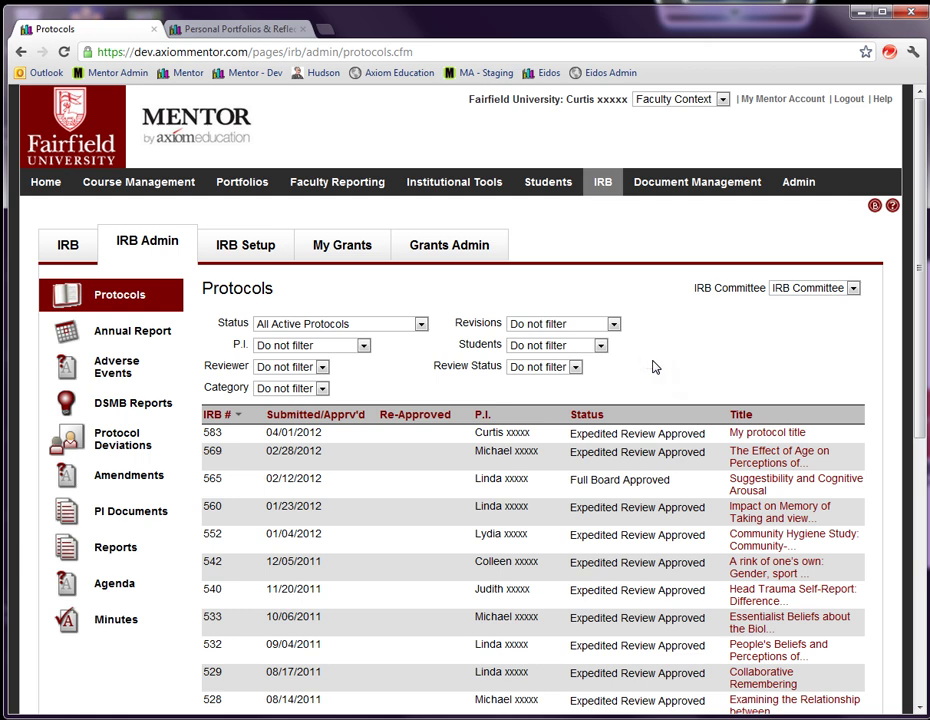
left_click(576, 368)
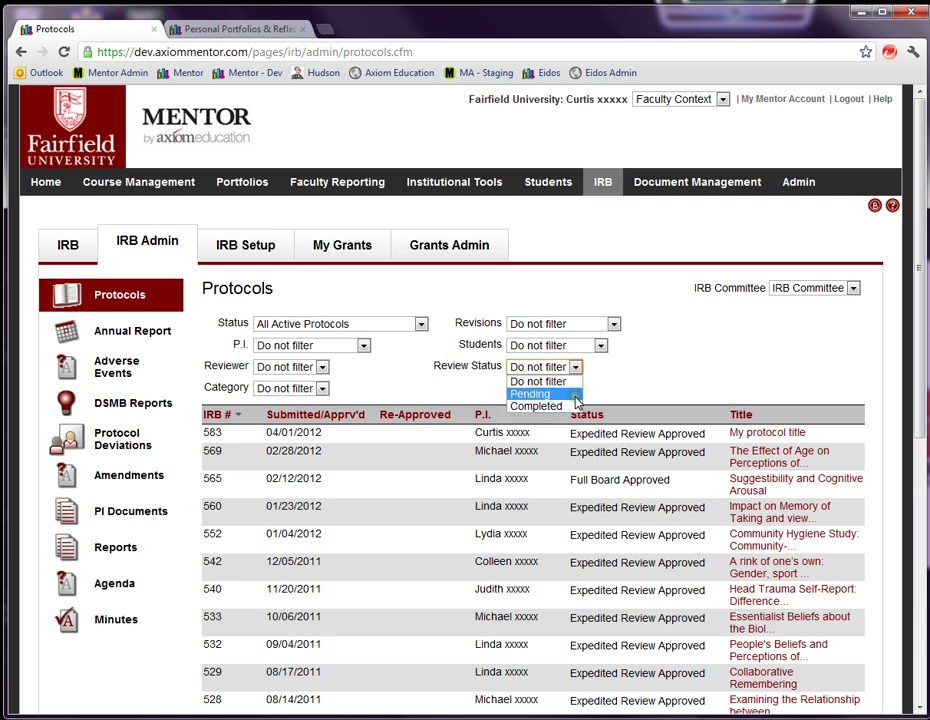
left_click(632, 382)
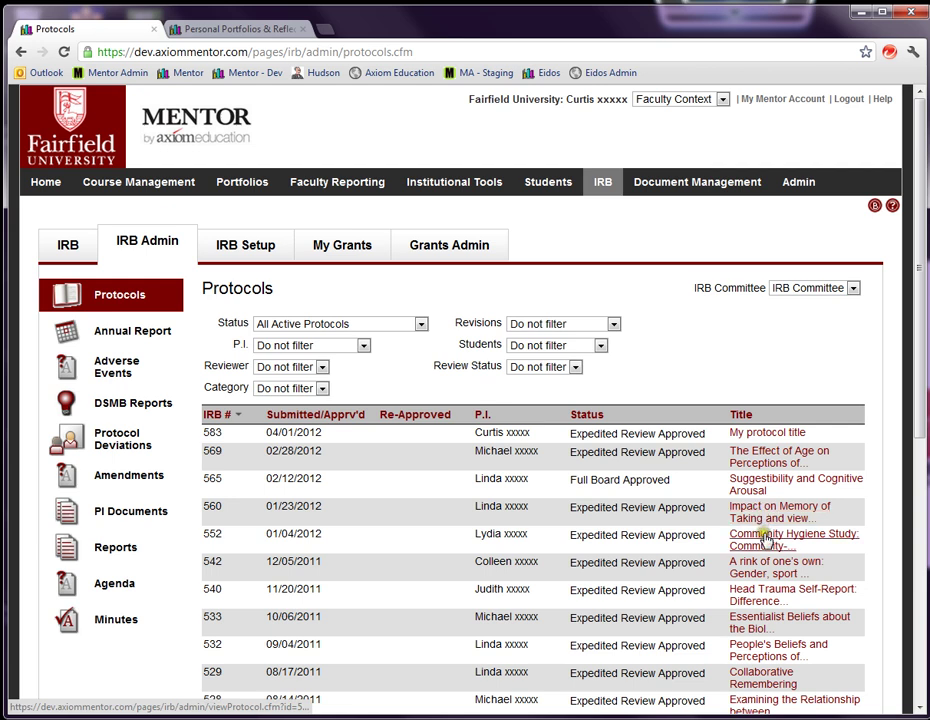
Step: Open the protocol "My protocol title" and look through its admin edit form, closing the form without saving
left_click(755, 437)
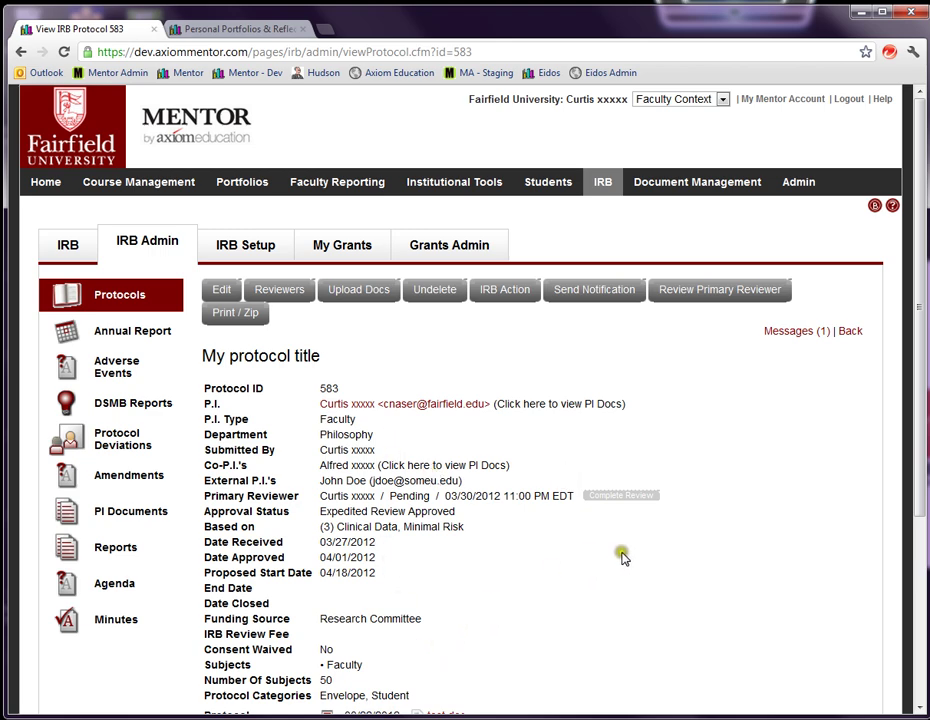
scroll(920, 472, "down", 3)
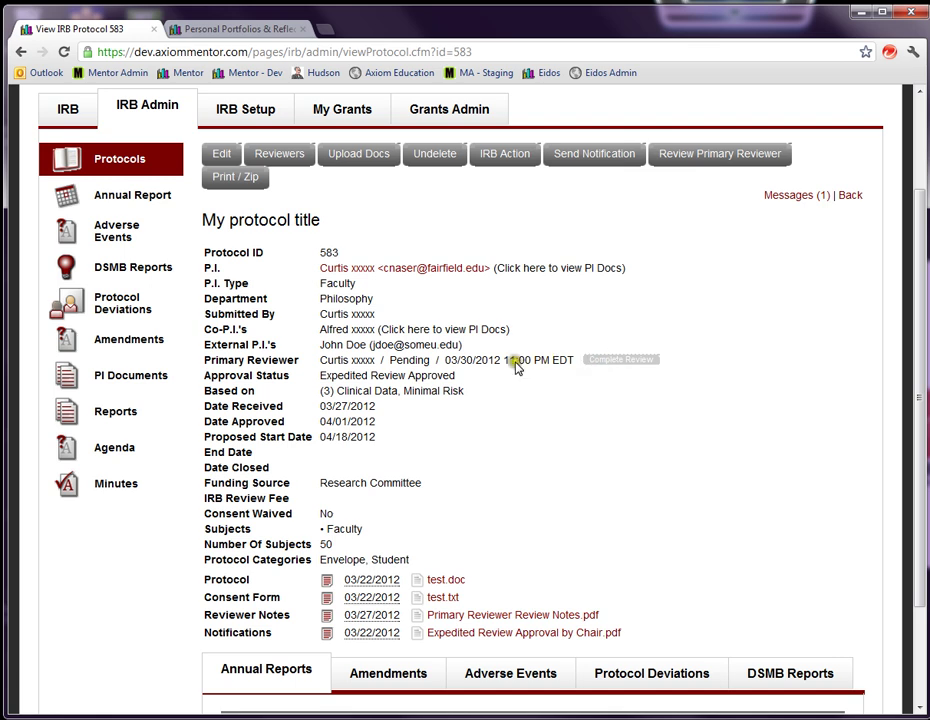
left_click(222, 161)
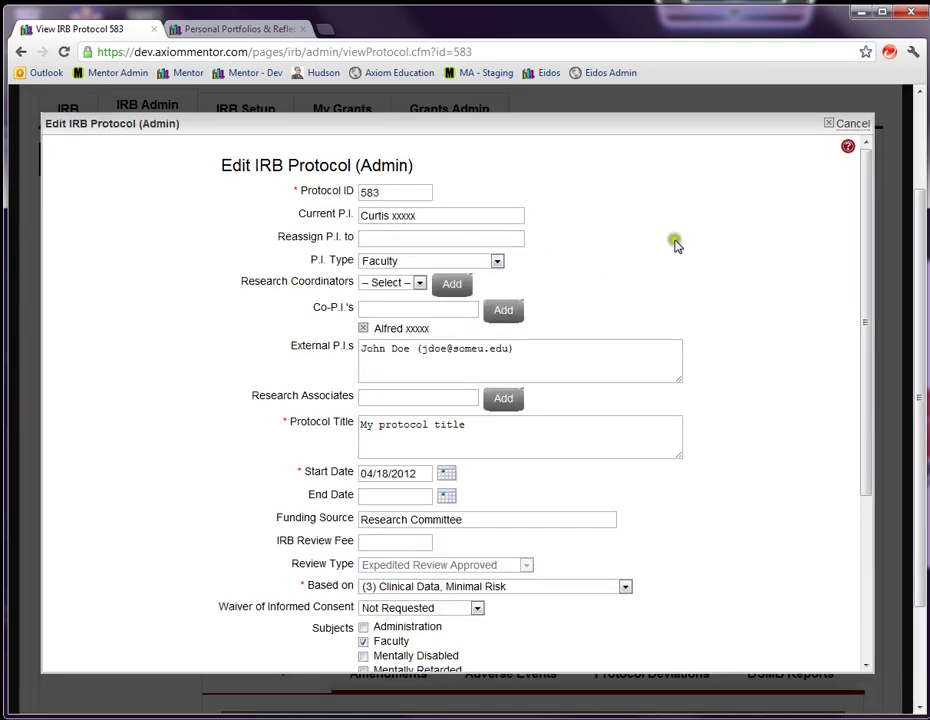
left_click_drag(867, 199, 857, 252)
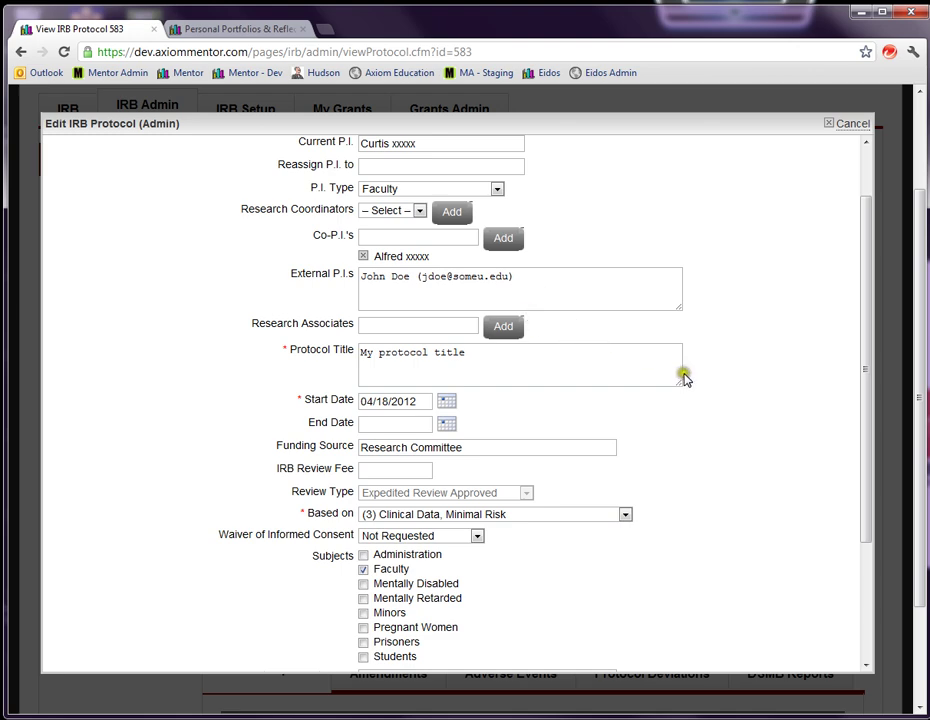
left_click_drag(868, 376, 872, 280)
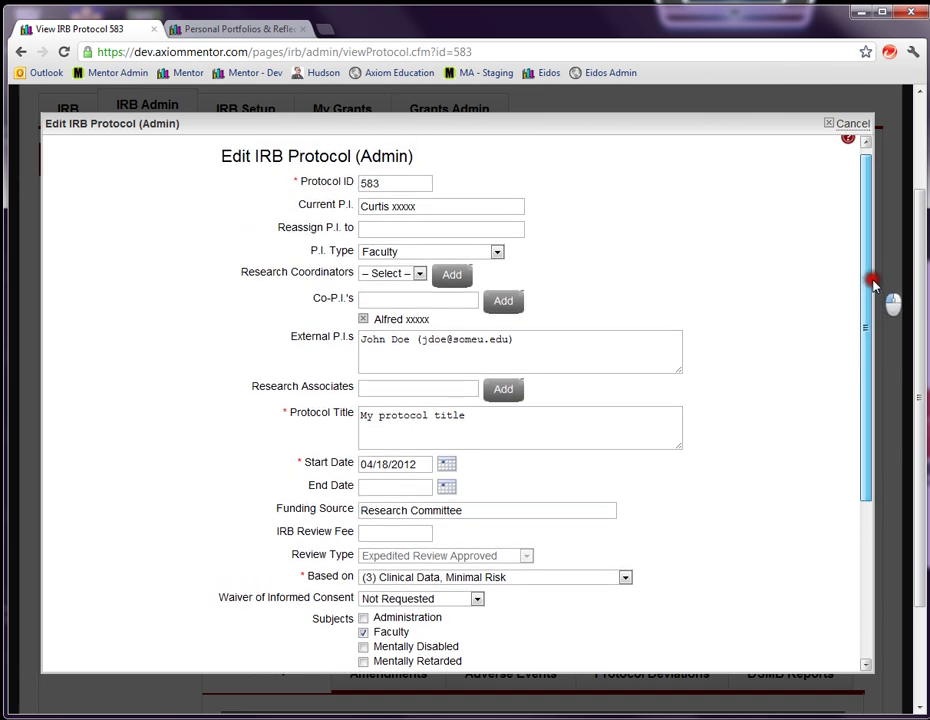
left_click(852, 124)
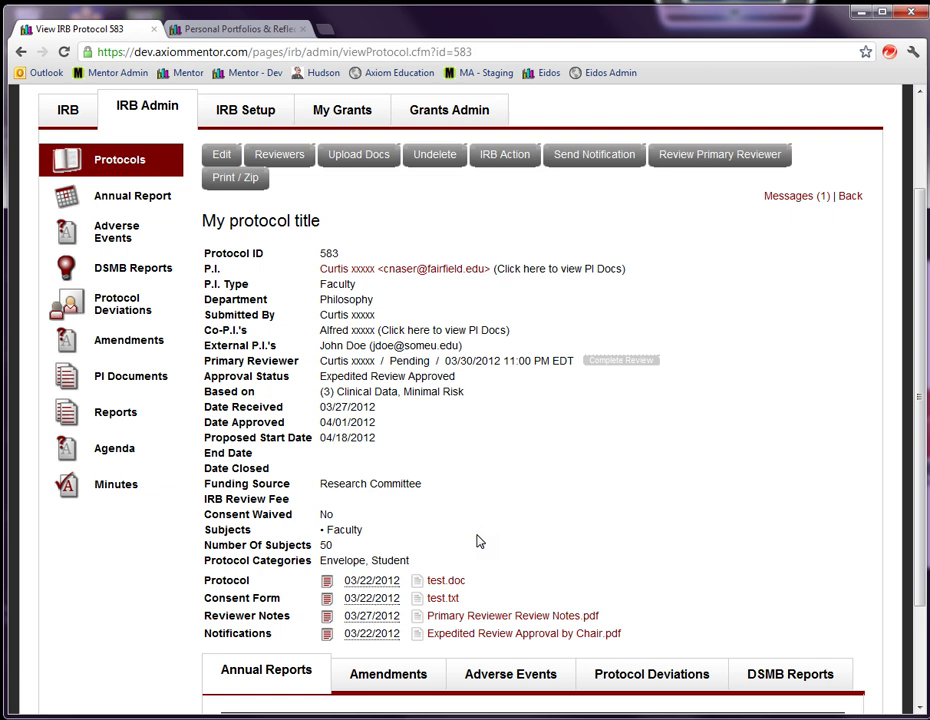
Step: Look over the protocol's attached documents and its annual report and amendment records
left_click(444, 600)
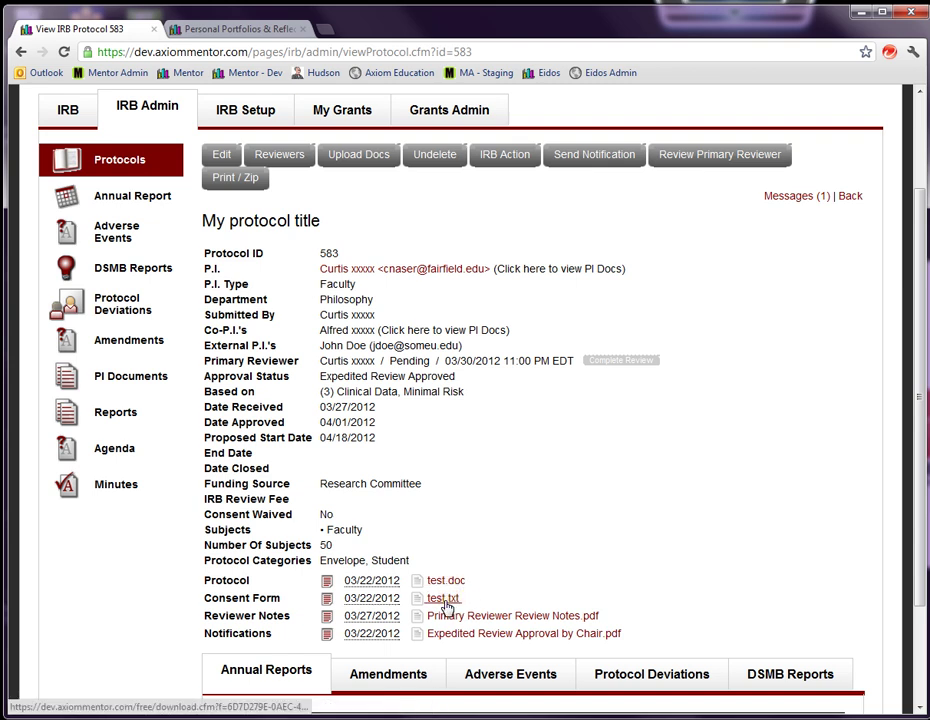
left_click(544, 635)
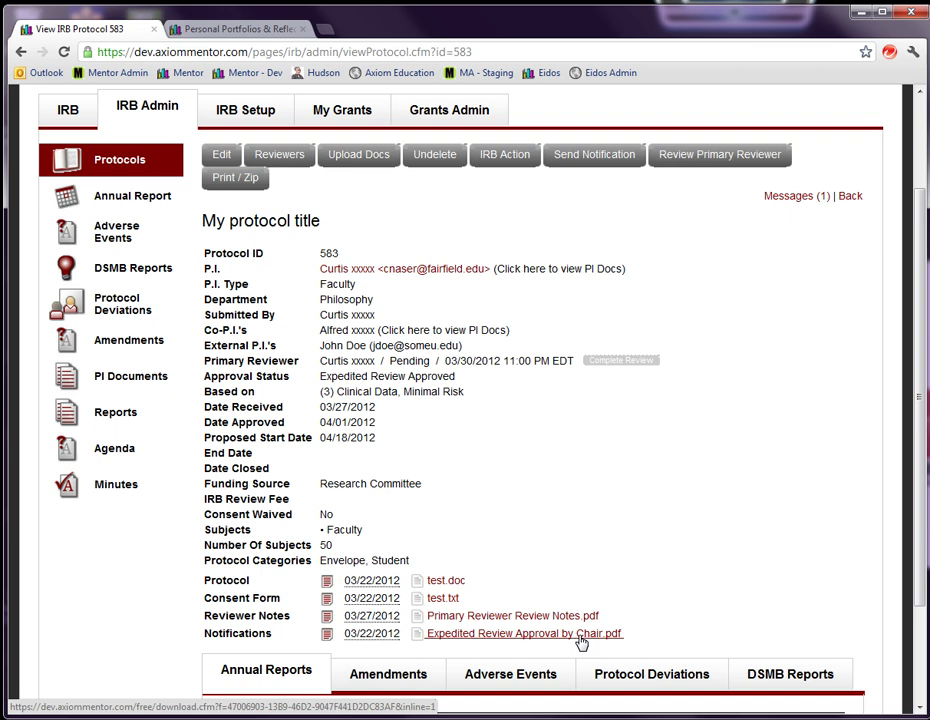
mouse_move(920, 544)
left_mouse_down()
mouse_move(922, 606)
mouse_move(915, 555)
left_mouse_up()
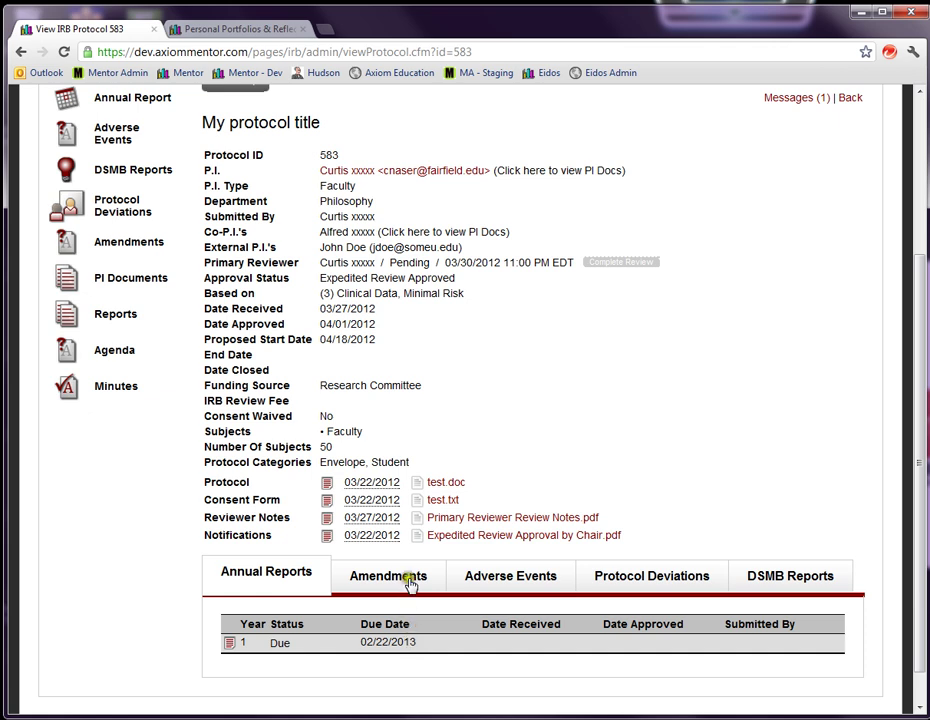
mouse_move(398, 488)
left_click_drag(418, 645, 361, 643)
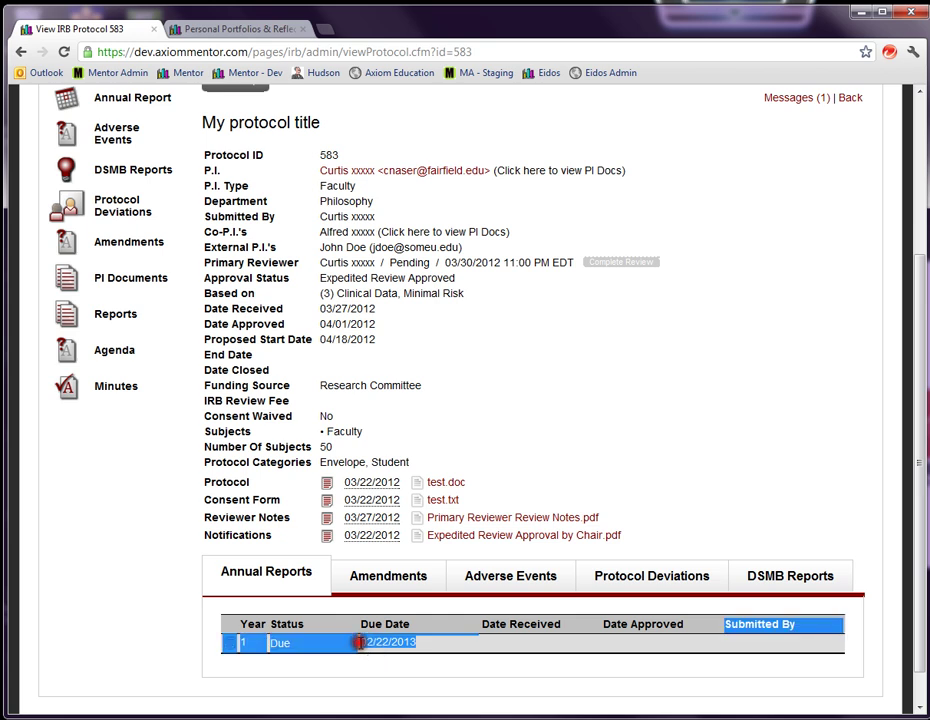
left_click(369, 643)
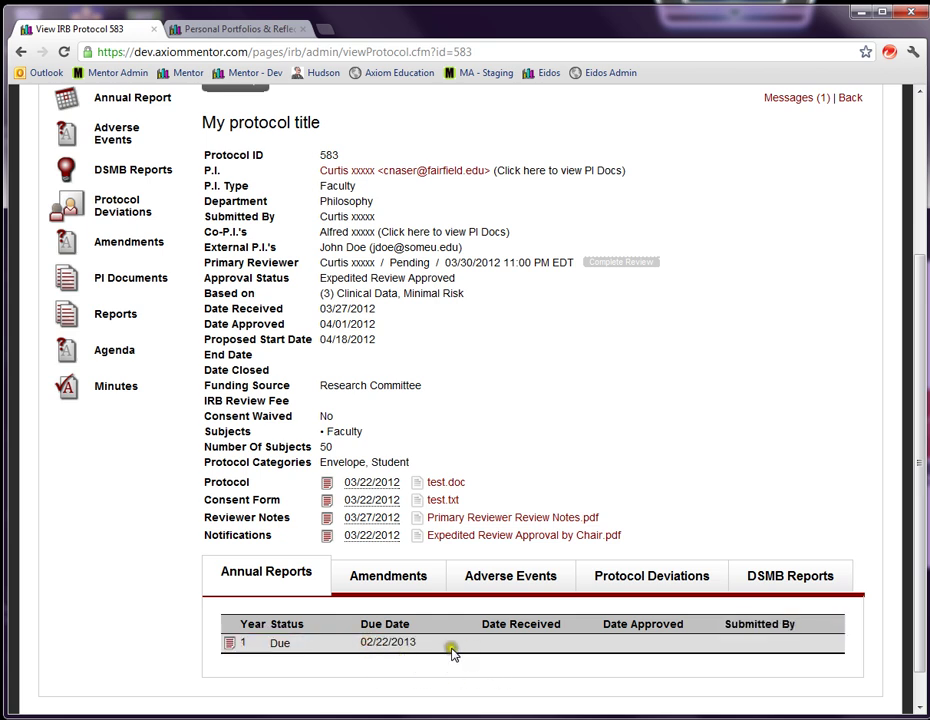
left_click(408, 584)
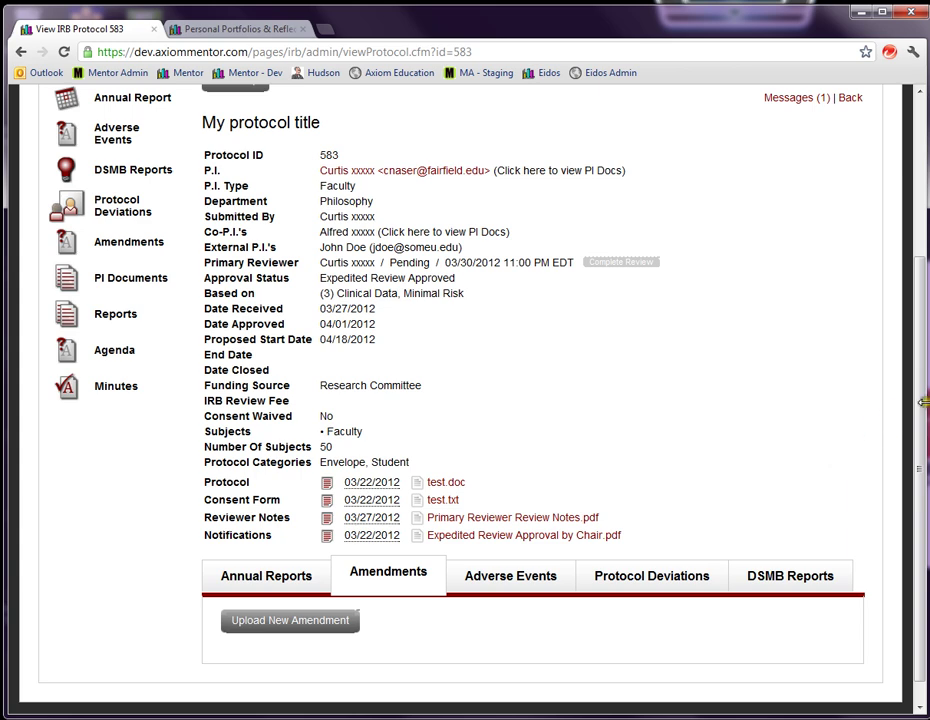
Step: View the protocol's Assign Reviewers form with its new reviewer fields, and close it without adding anyone
scroll(922, 405, "up", 3)
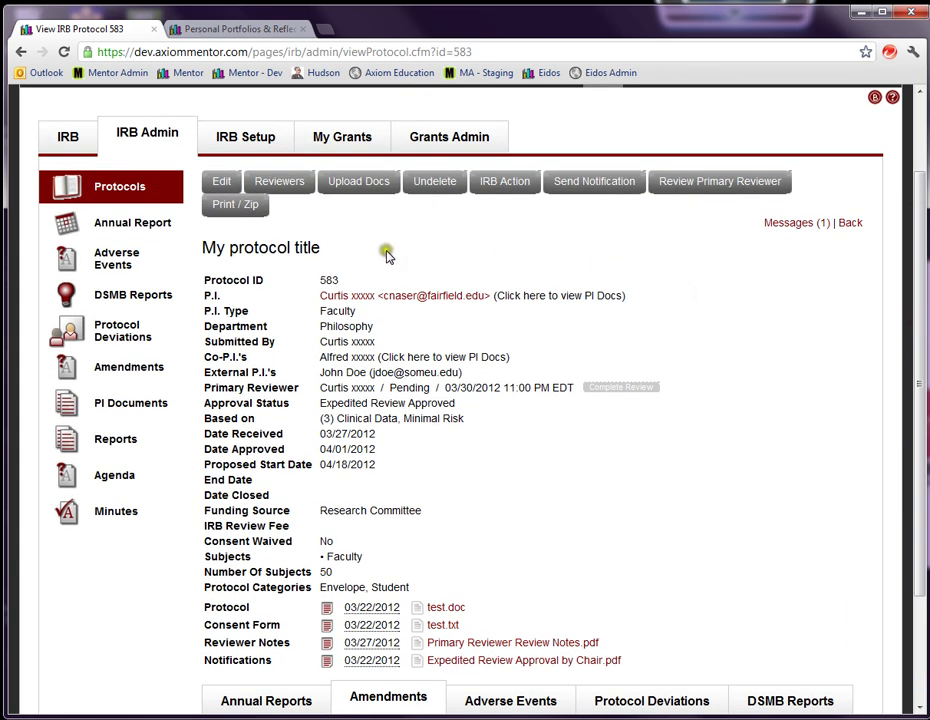
left_click(284, 184)
left_click(290, 183)
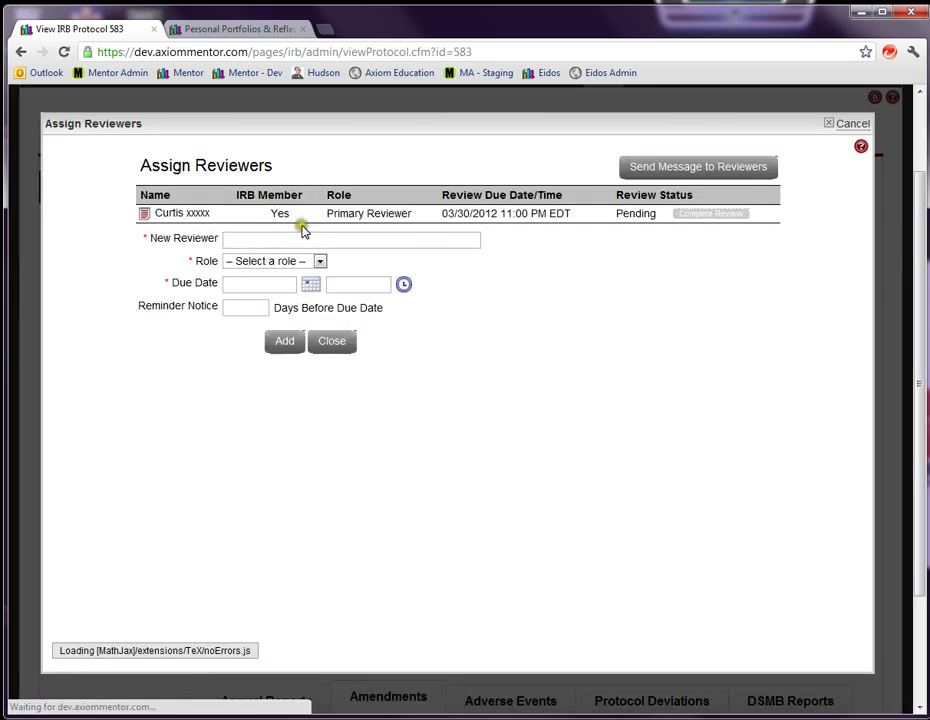
left_click(269, 239)
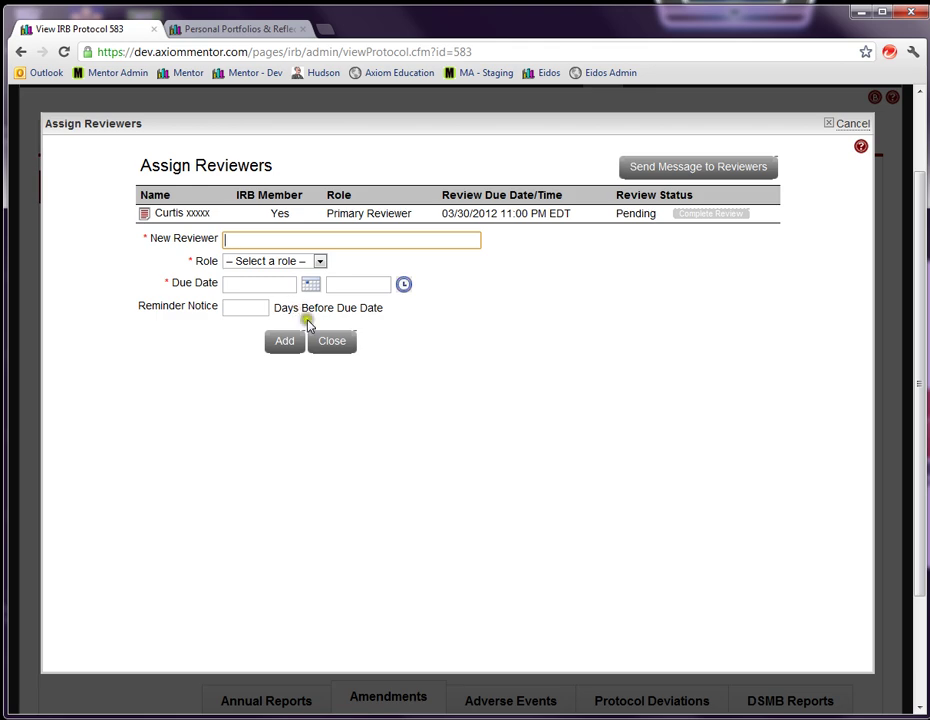
left_click(333, 345)
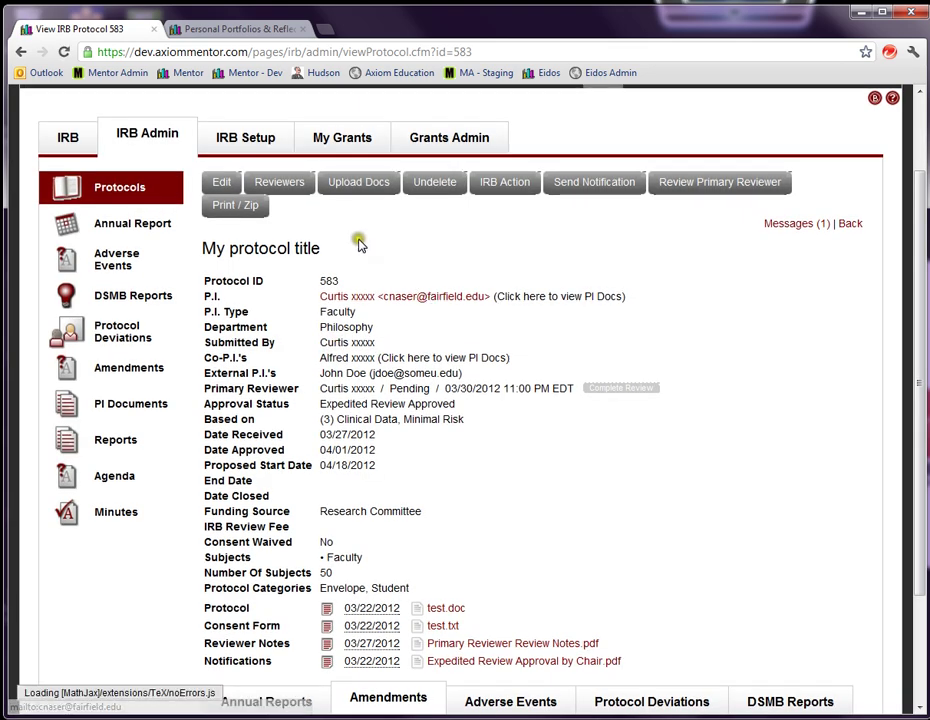
Step: View the file types available when uploading documents to the protocol, and cancel without uploading
left_click(378, 181)
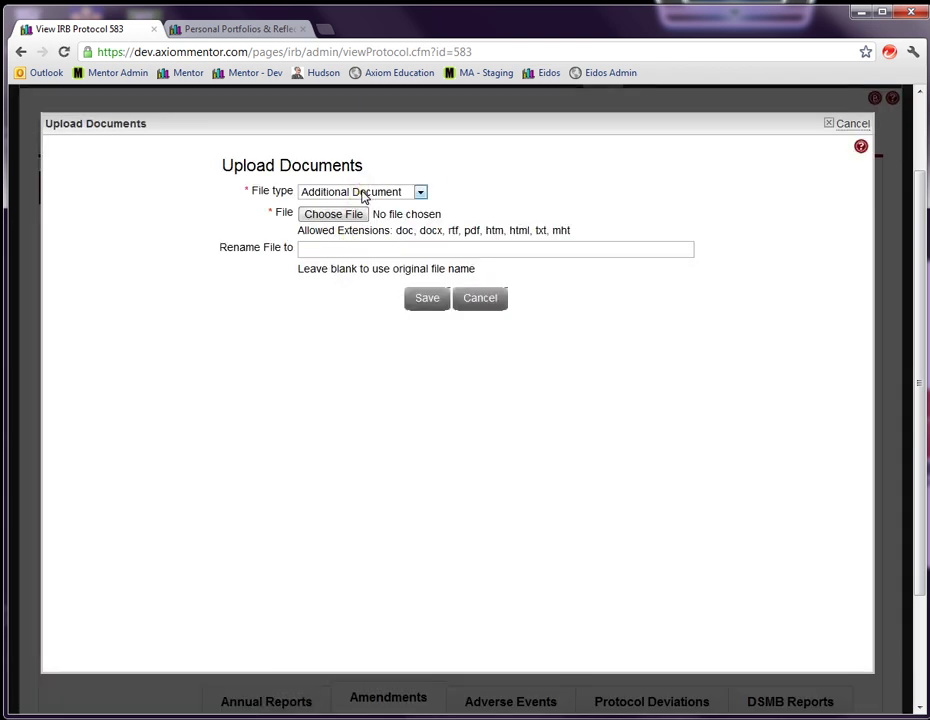
left_click(363, 197)
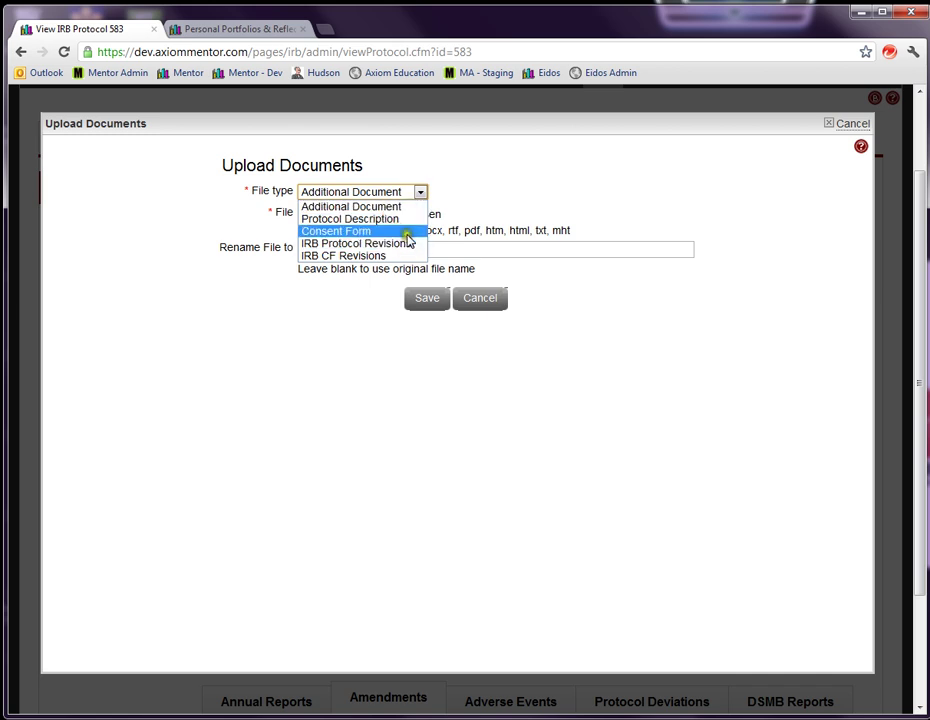
left_click(471, 203)
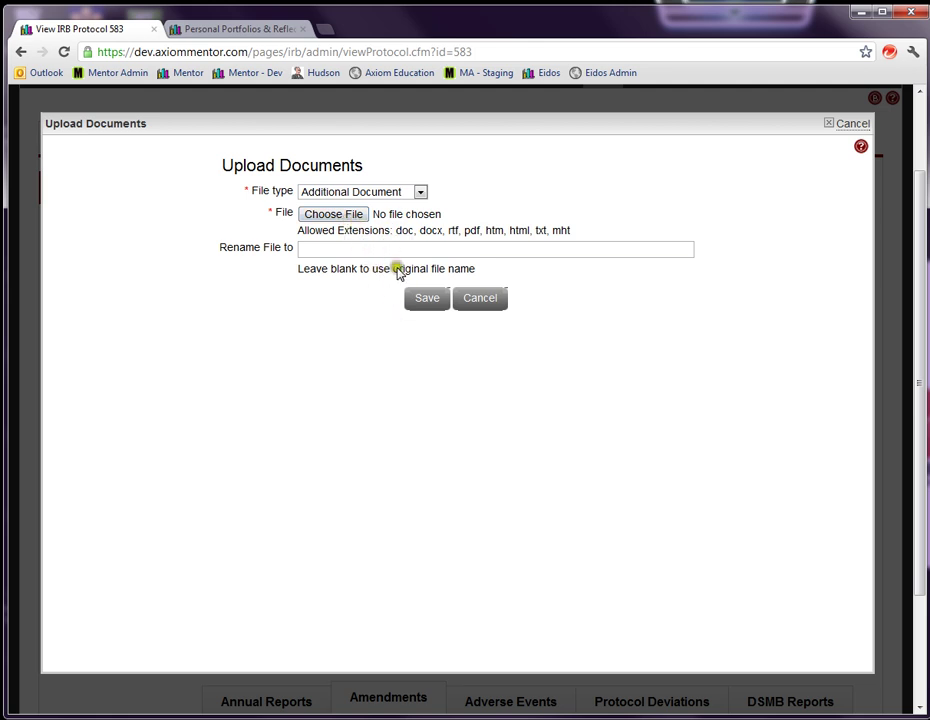
left_click(476, 298)
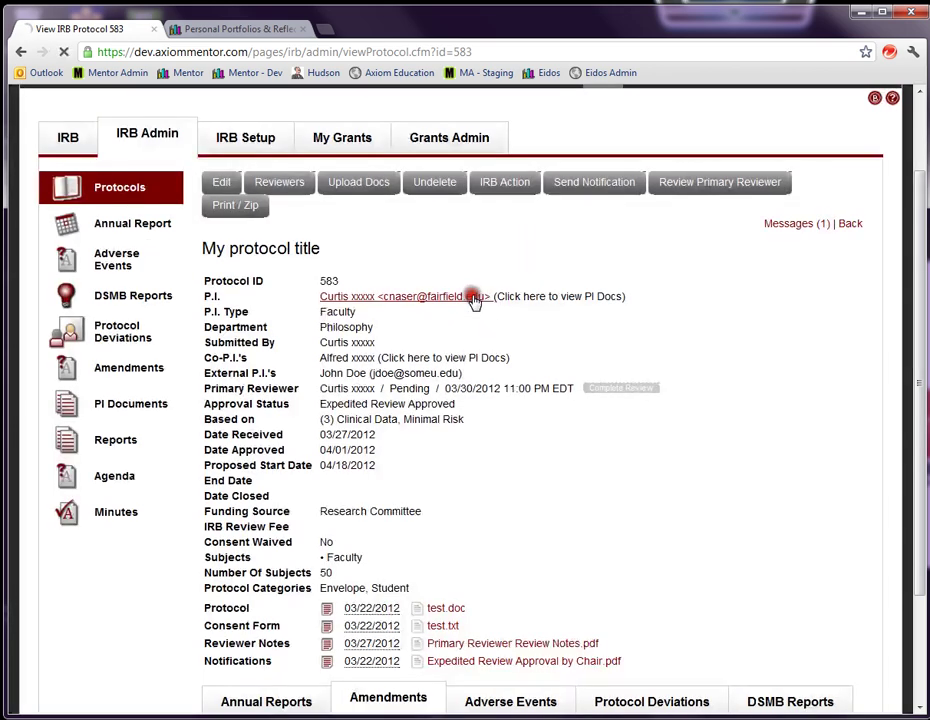
Step: View the new status options and date of change in the protocol's IRB Action form, and cancel without updating the status
left_click(506, 190)
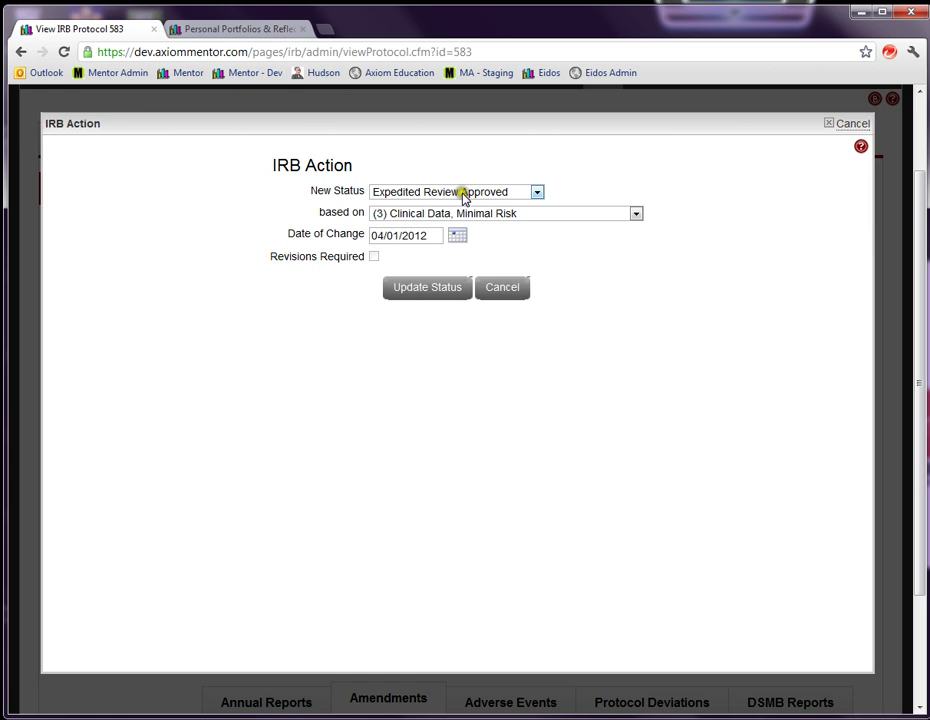
left_click(461, 195)
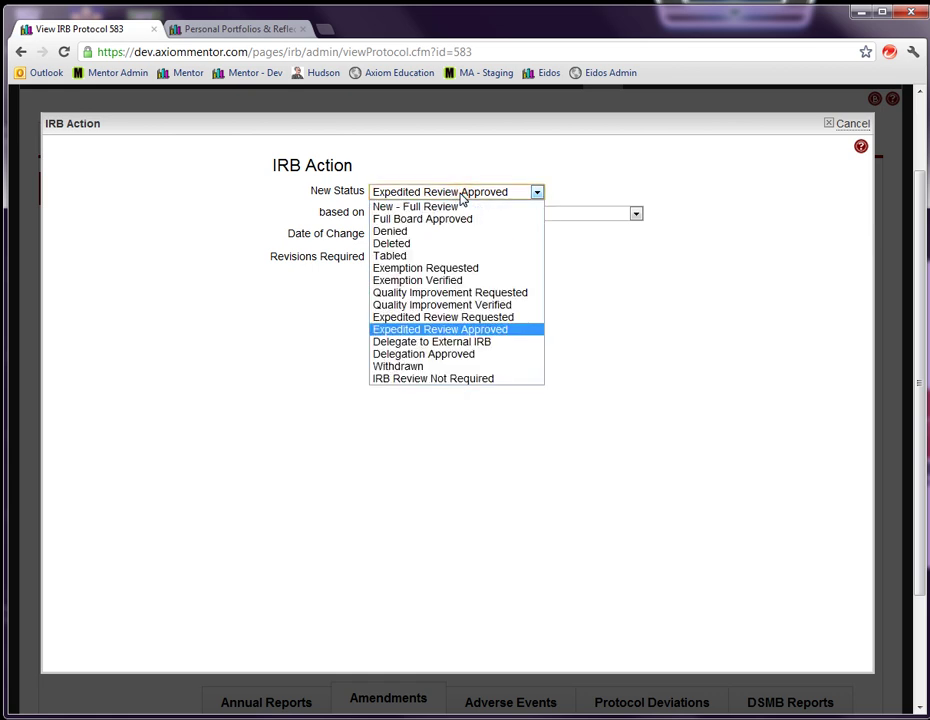
left_click(461, 195)
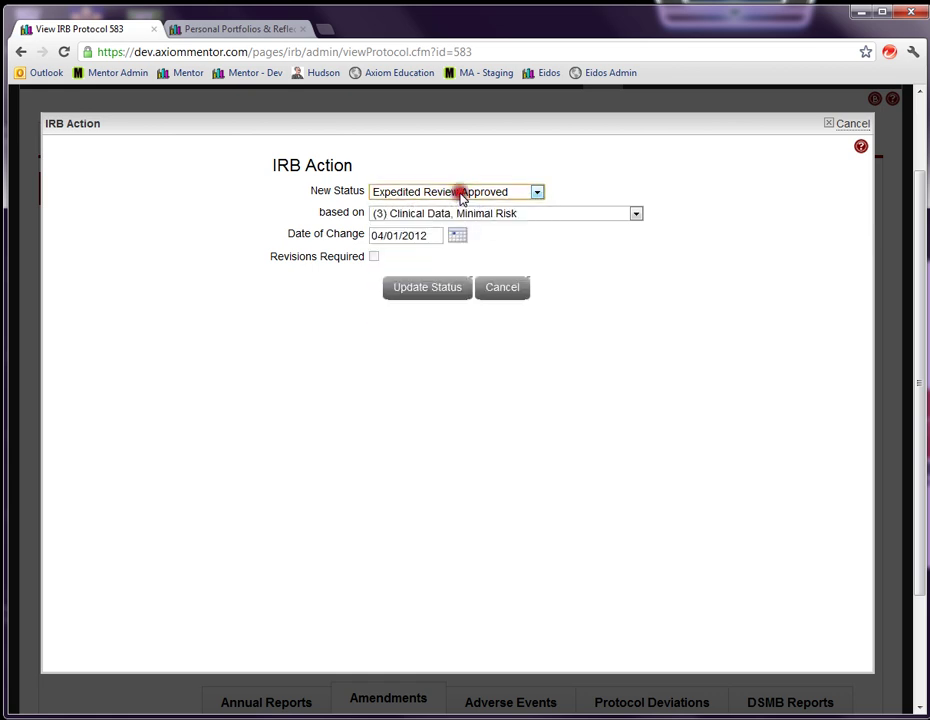
left_click(439, 236)
left_click(513, 292)
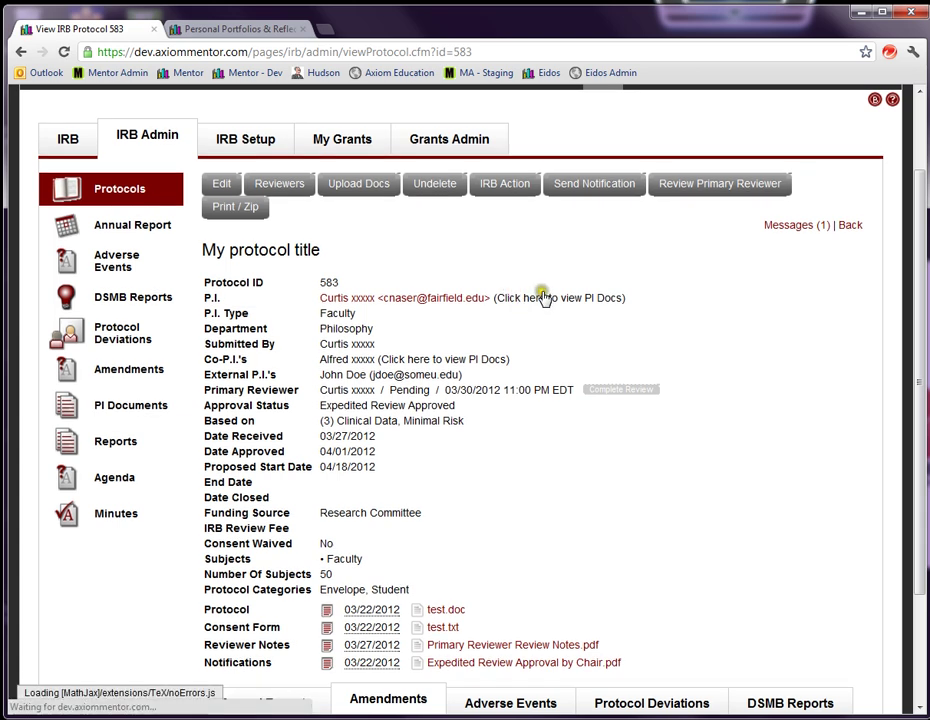
Step: Examine the protocol's approval notification draft, including recipient, protocol title and approval date, cancel without sending, and point out the filed notification PDF
left_click(593, 190)
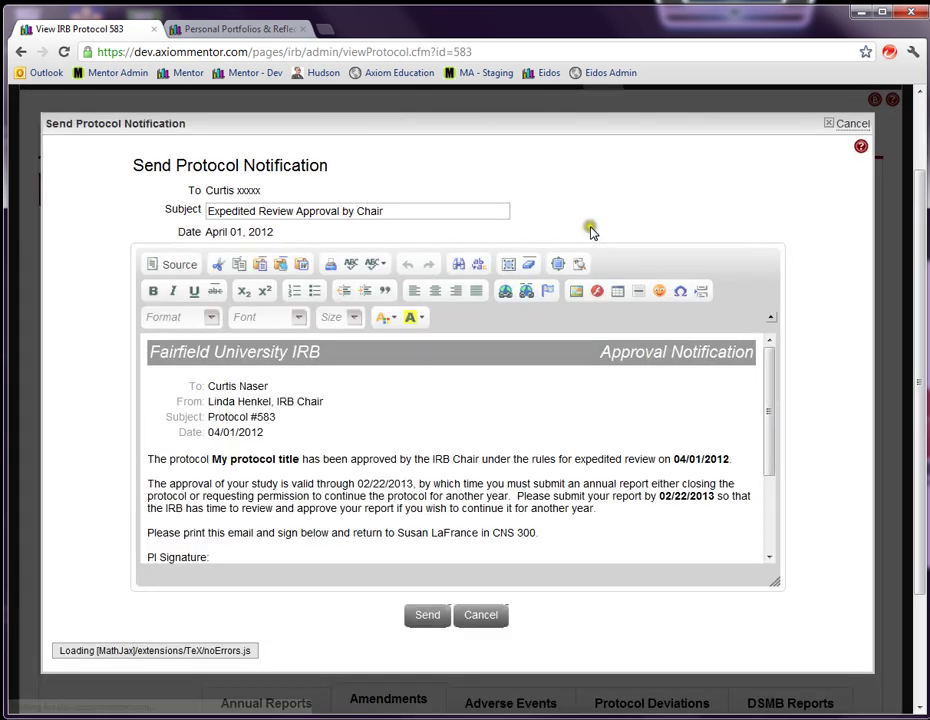
left_click_drag(918, 286, 906, 330)
left_click_drag(903, 312, 904, 306)
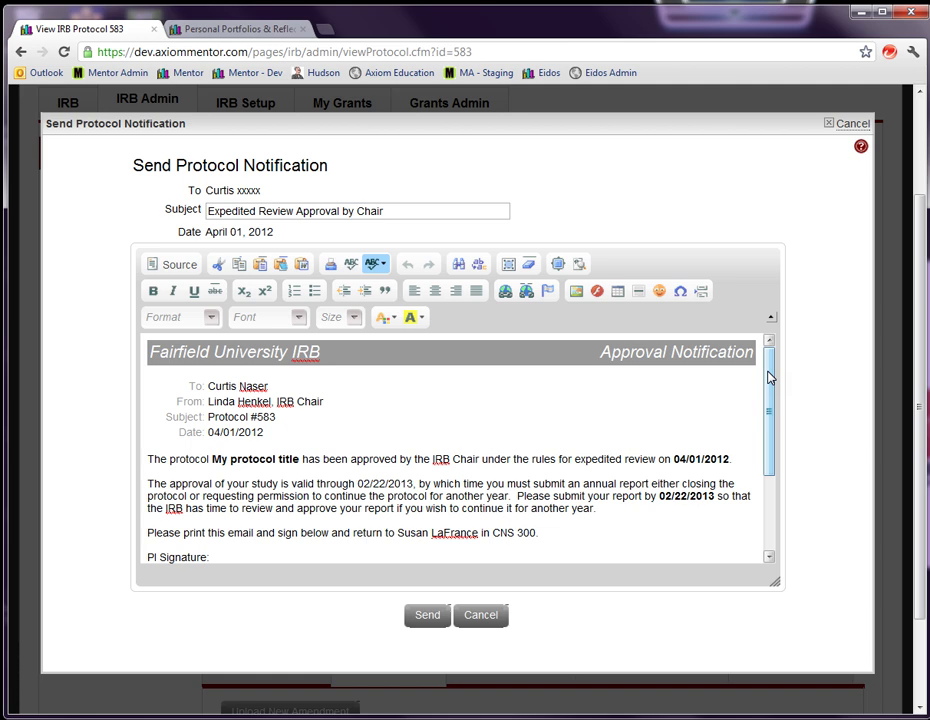
left_click_drag(768, 377, 760, 394)
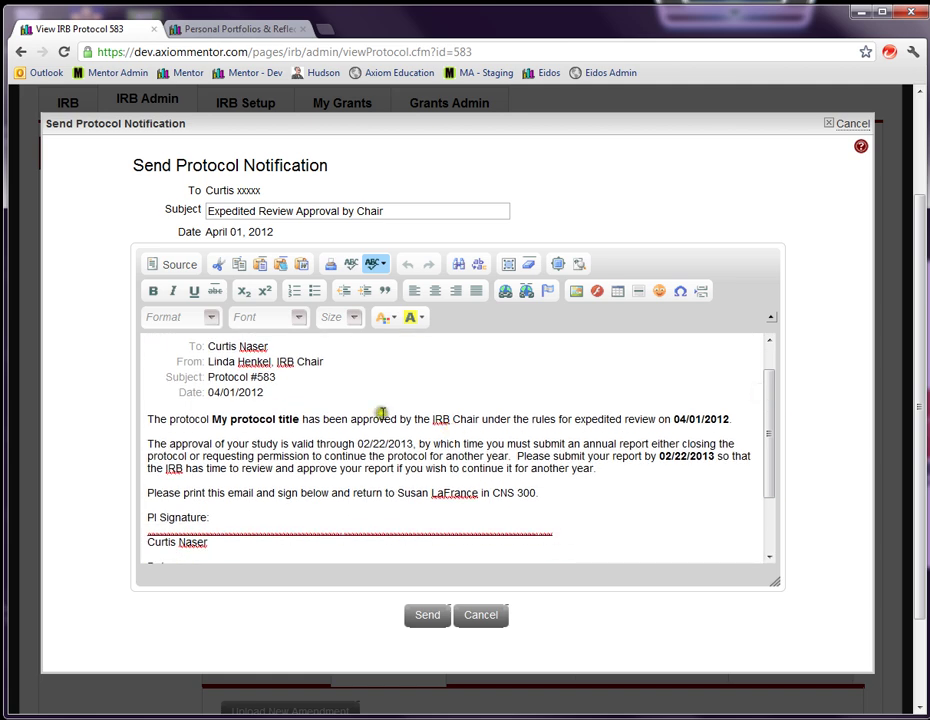
left_click_drag(304, 419, 229, 420)
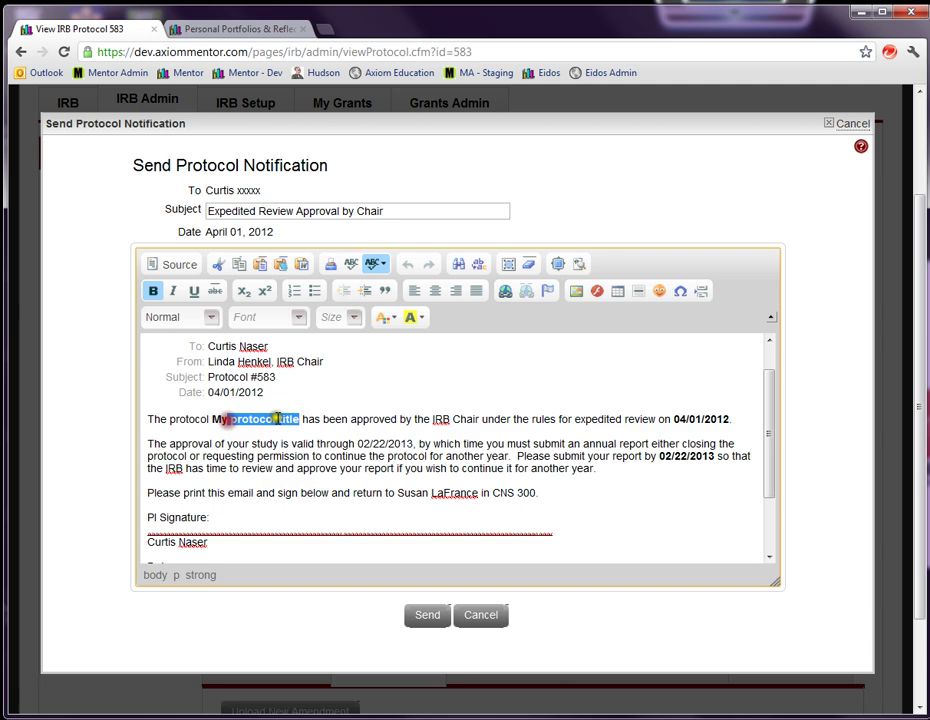
left_click_drag(276, 377, 214, 347)
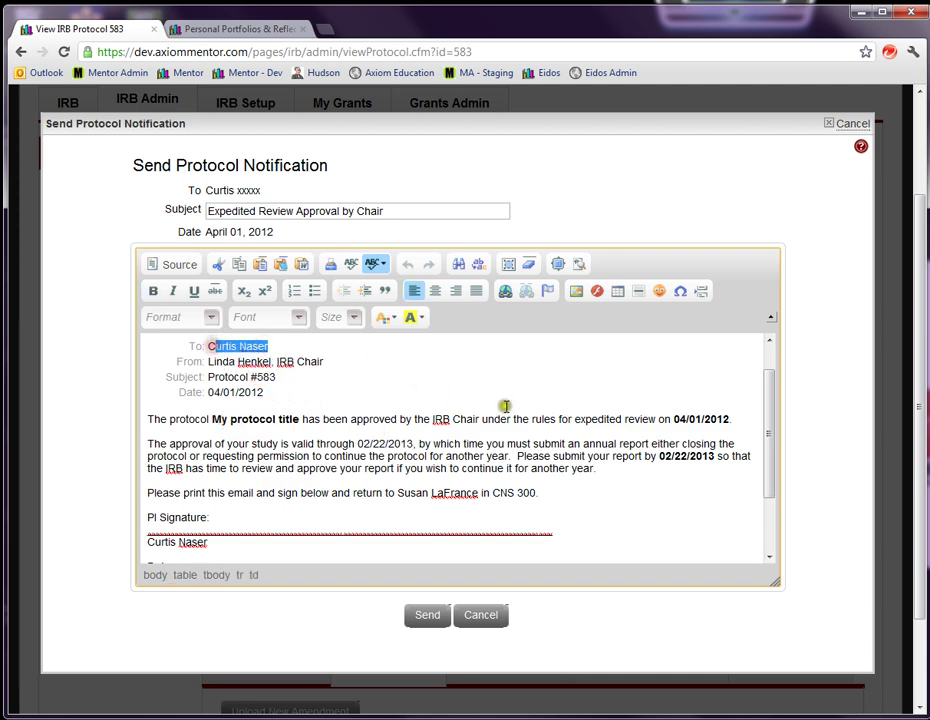
left_click_drag(669, 420, 728, 421)
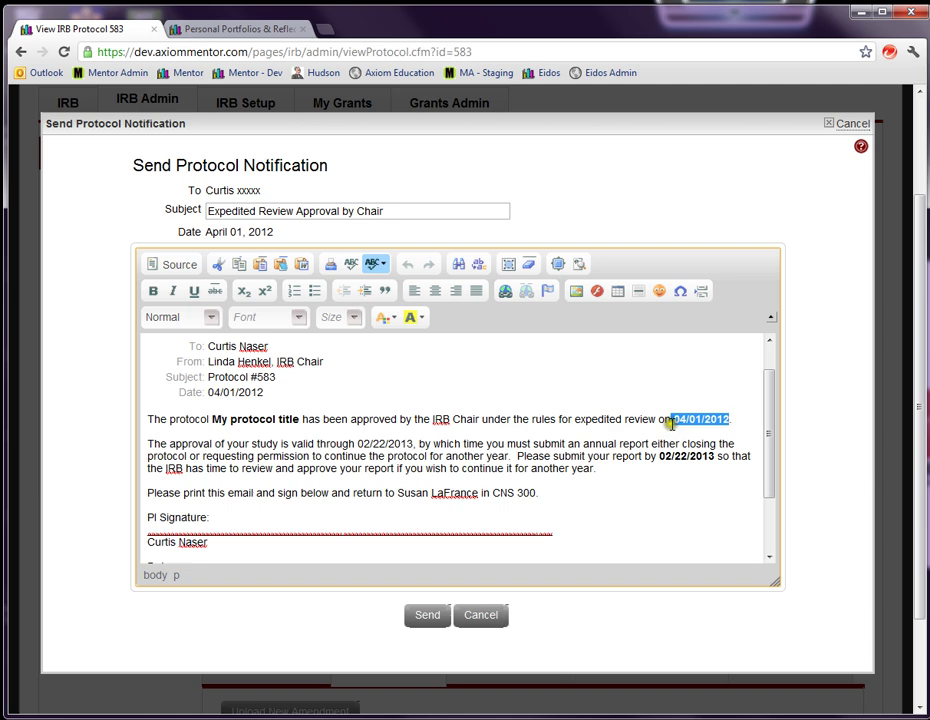
left_click(470, 620)
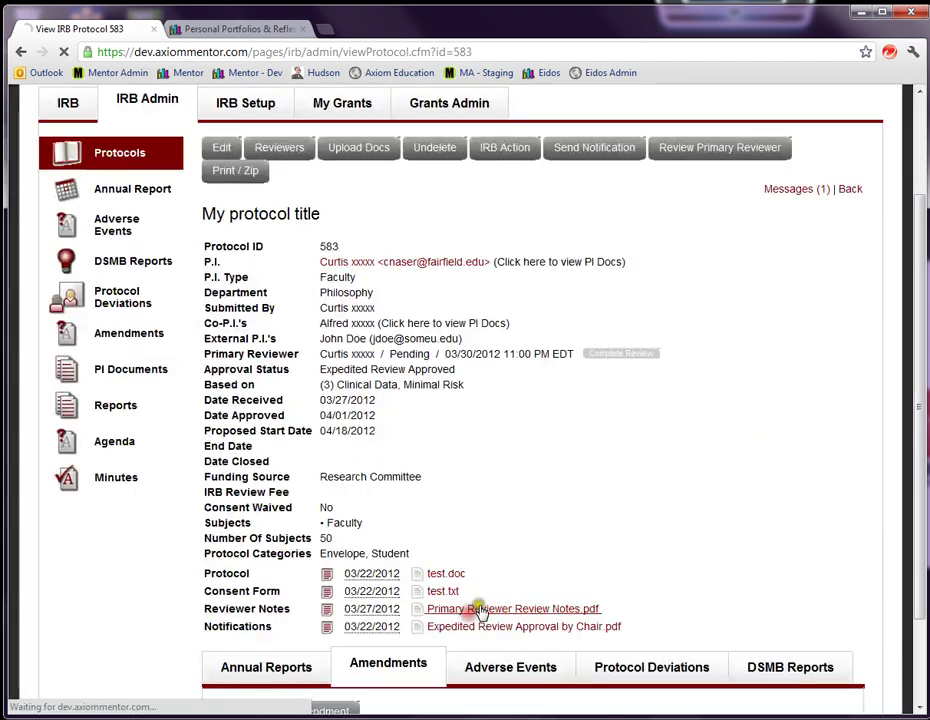
left_click(496, 629)
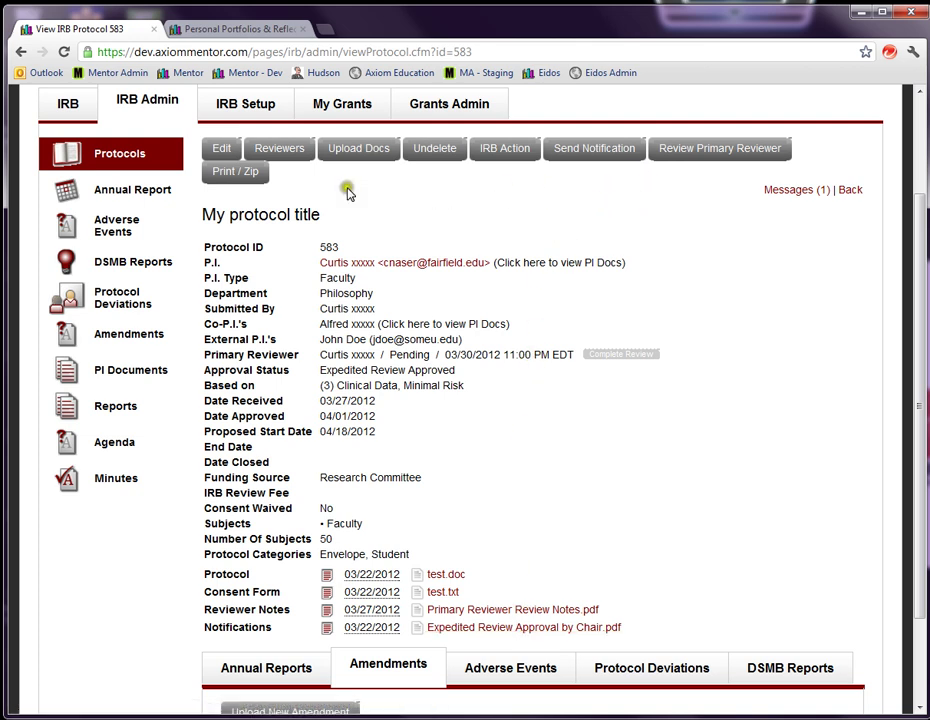
Step: Look over the primary reviewer's review, its status choices and review text editor without saving changes, and return to the protocol
left_click(702, 160)
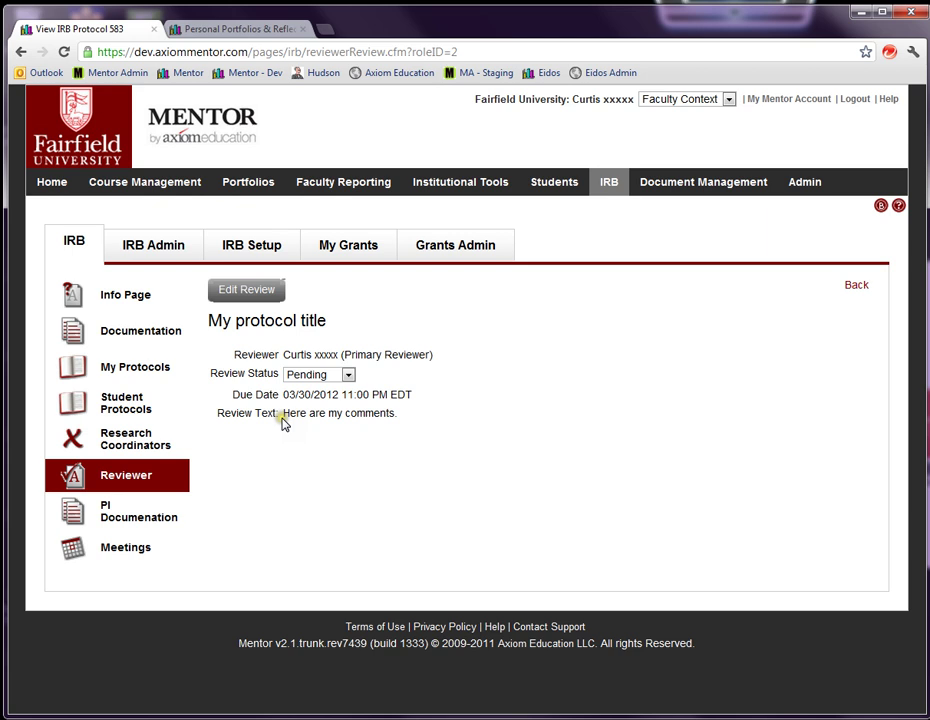
left_click(349, 376)
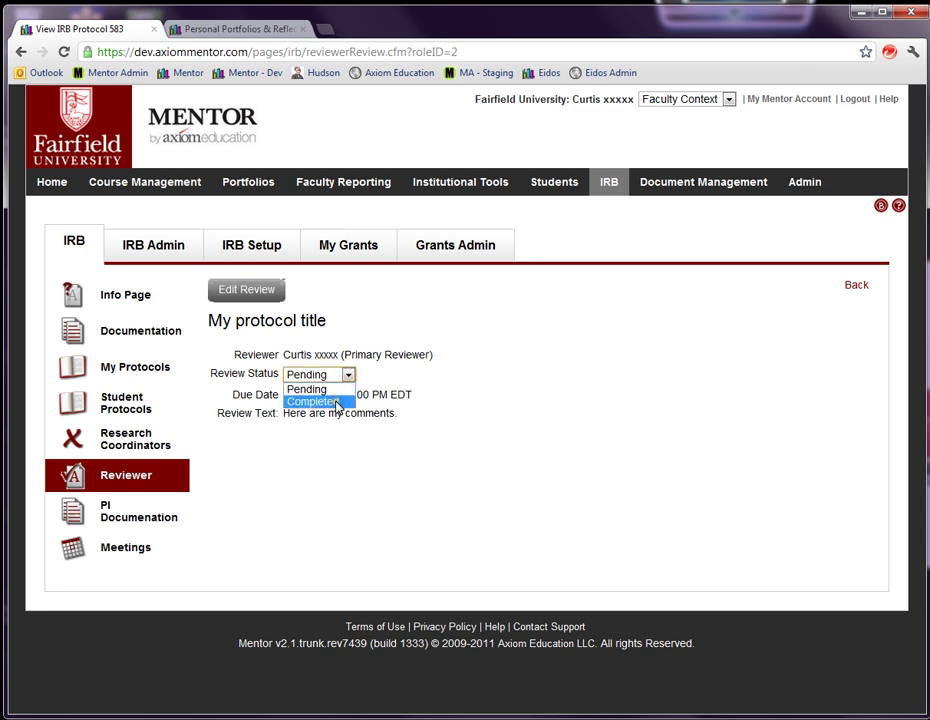
left_click(430, 377)
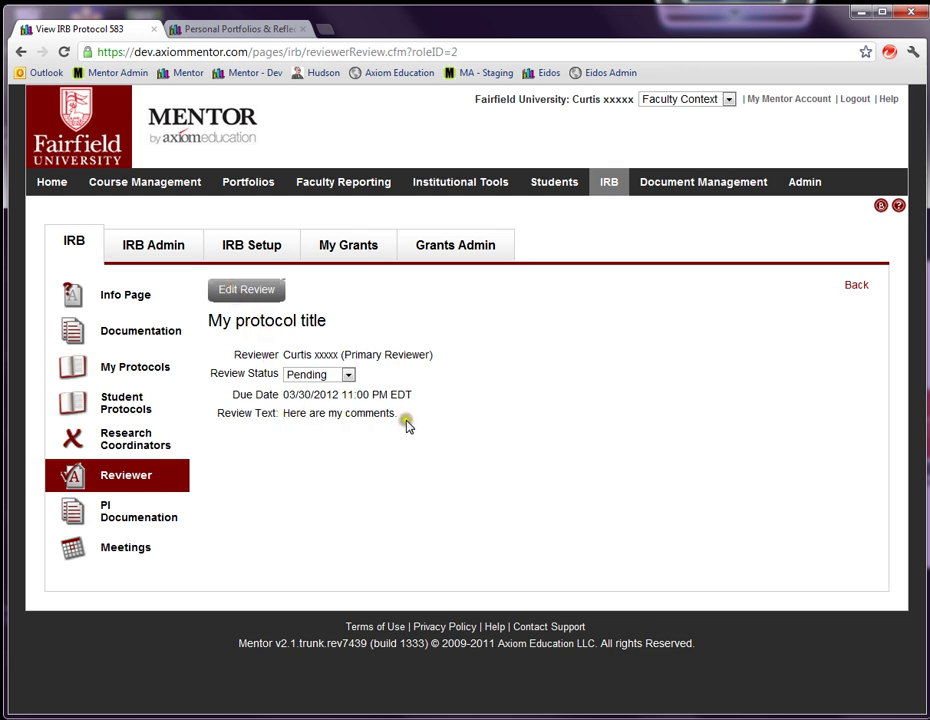
left_click(252, 289)
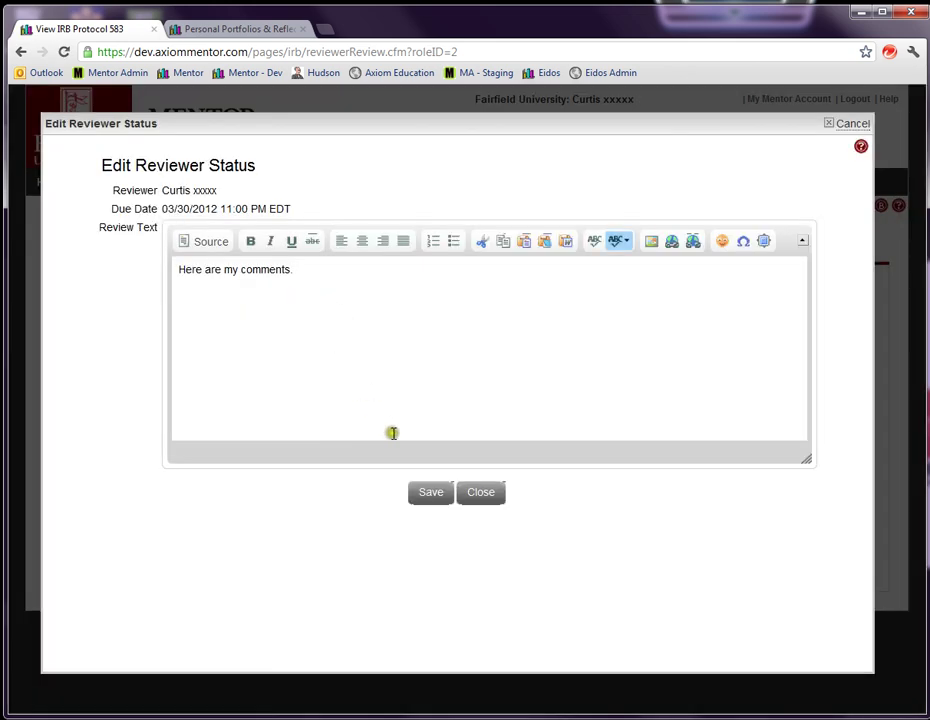
left_click(478, 491)
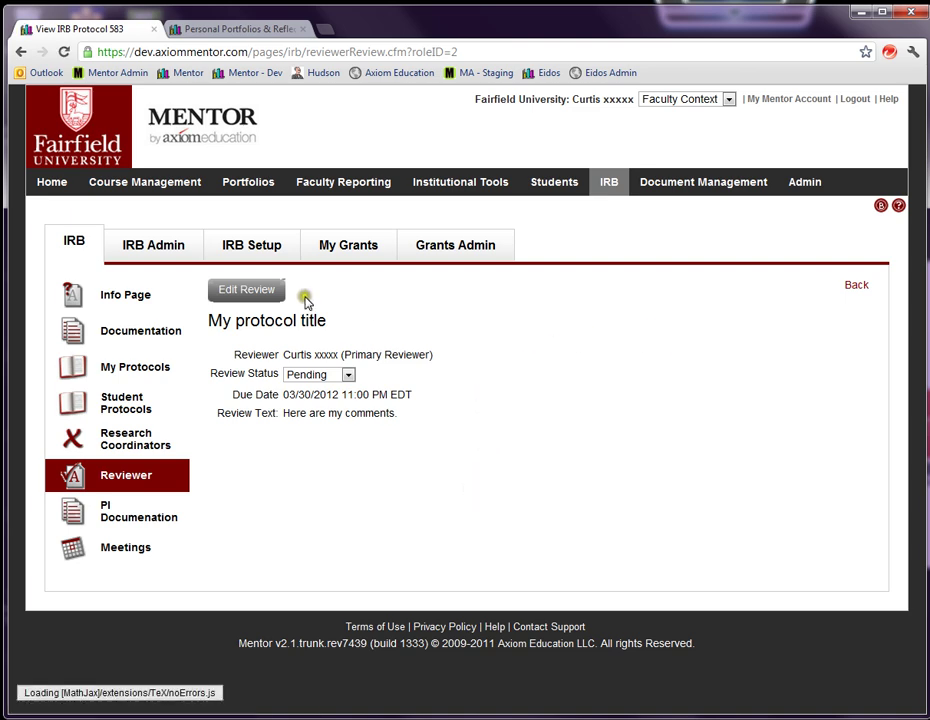
left_click(860, 290)
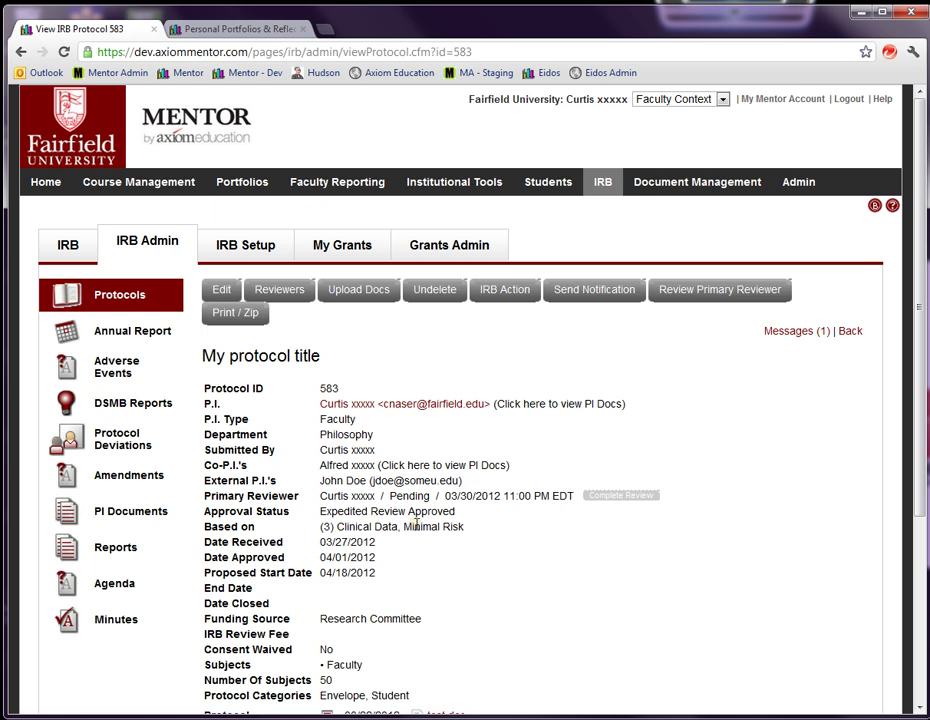
Step: View the options for printing the protocol to PDF and zipping it with associated files, and close the dialog
left_click(240, 312)
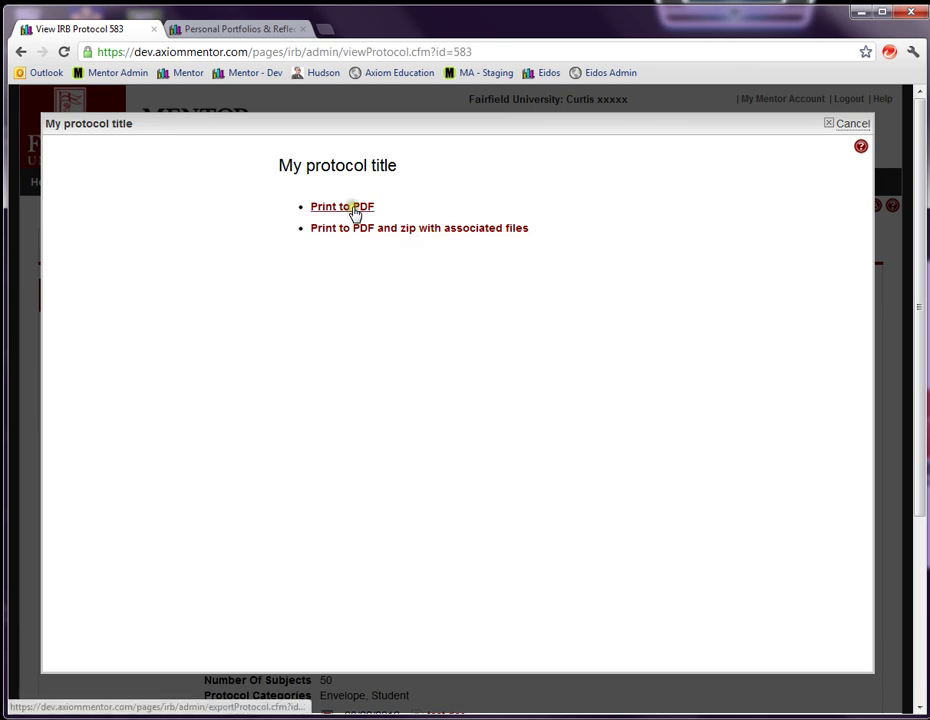
left_click(352, 207)
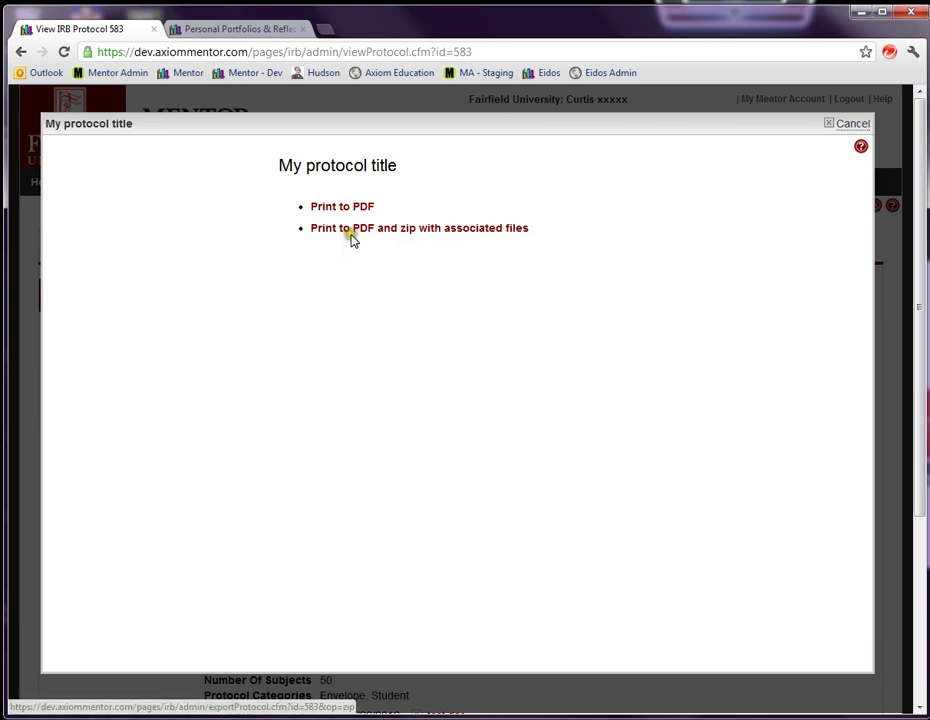
left_click(362, 236)
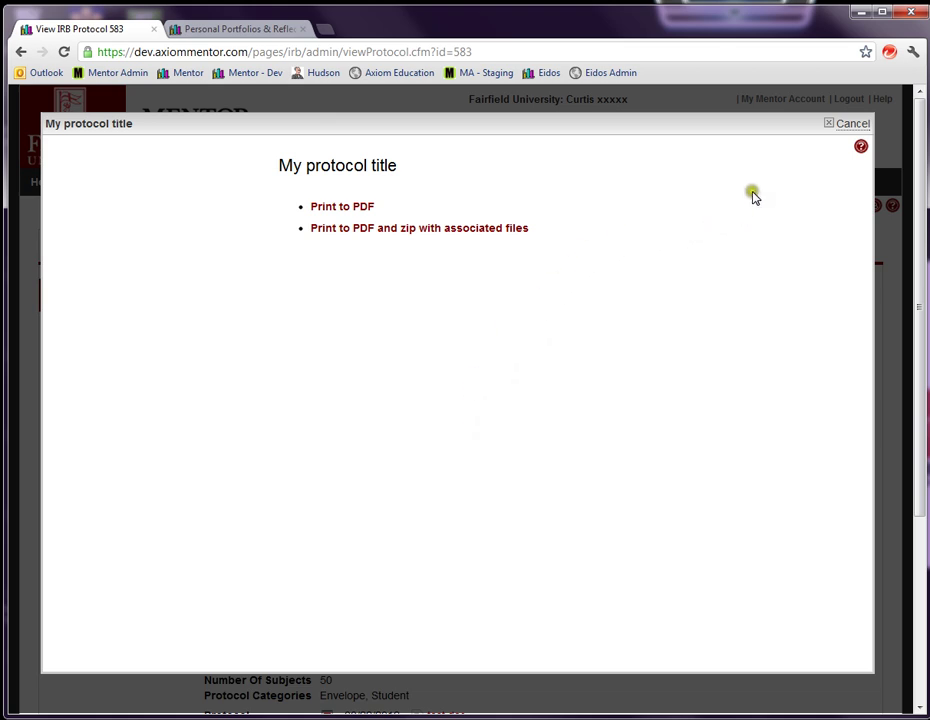
left_click(844, 126)
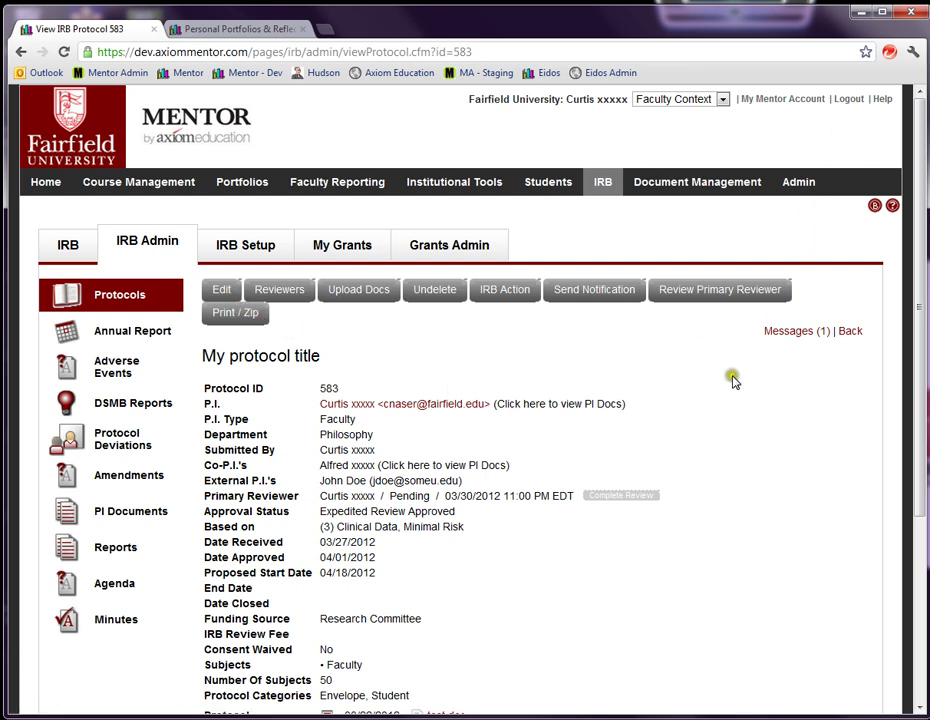
Step: Open the protocol's messages and try the new message form's IRB Only and member notification options, cancelling without saving a message
left_click(787, 334)
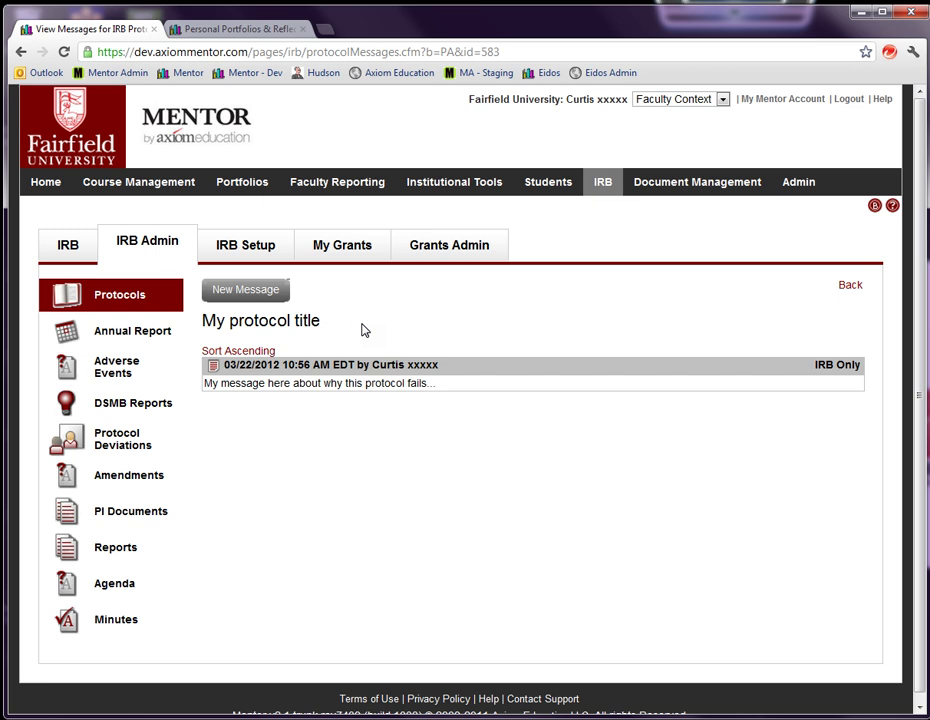
left_click(258, 292)
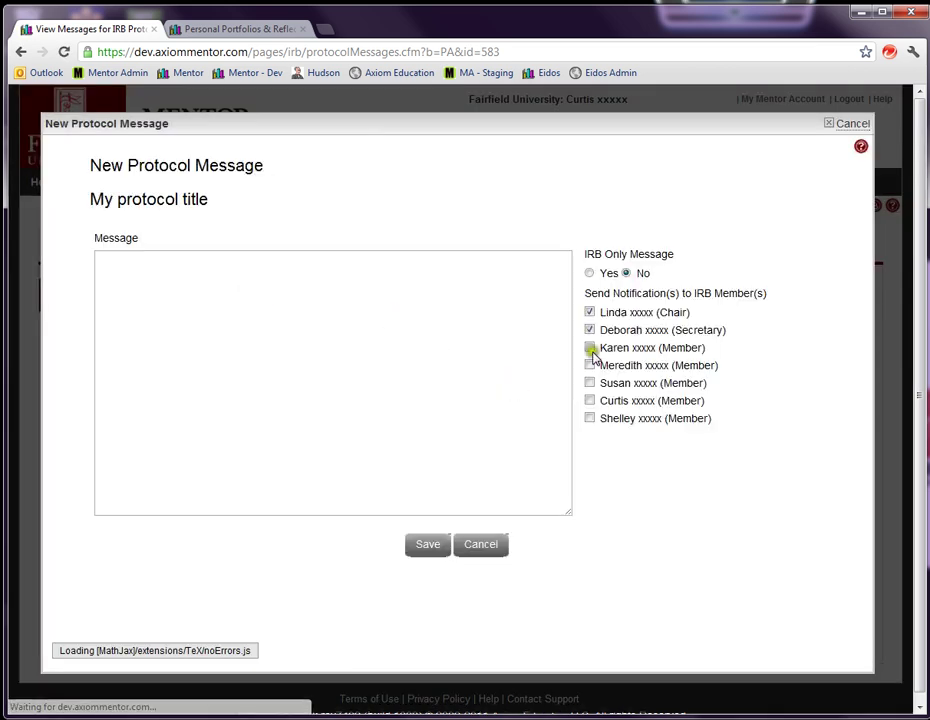
left_click(588, 273)
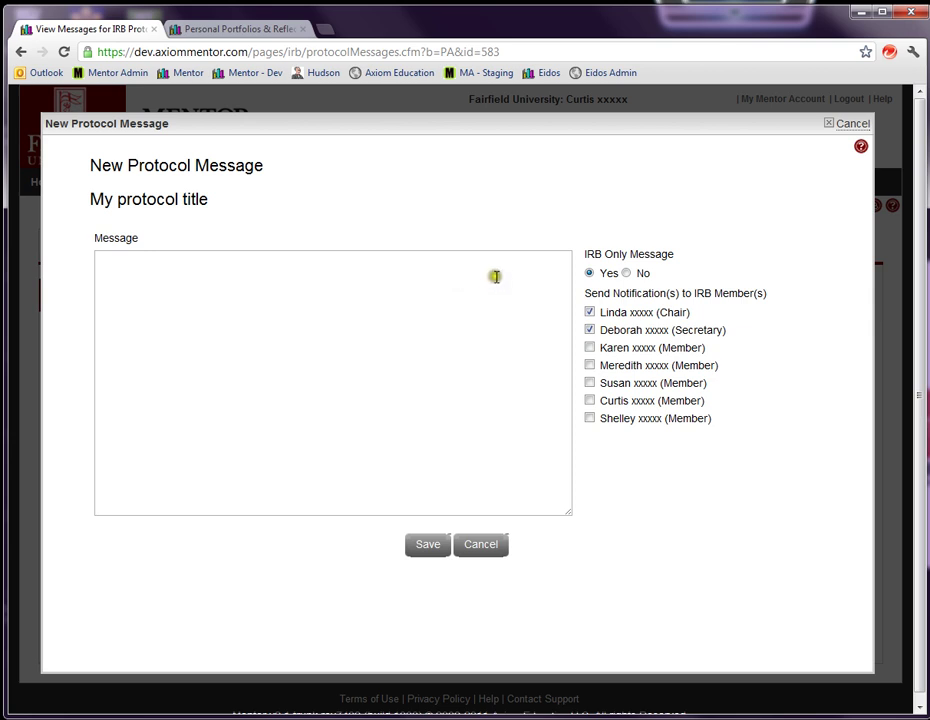
left_click(626, 273)
left_click(405, 270)
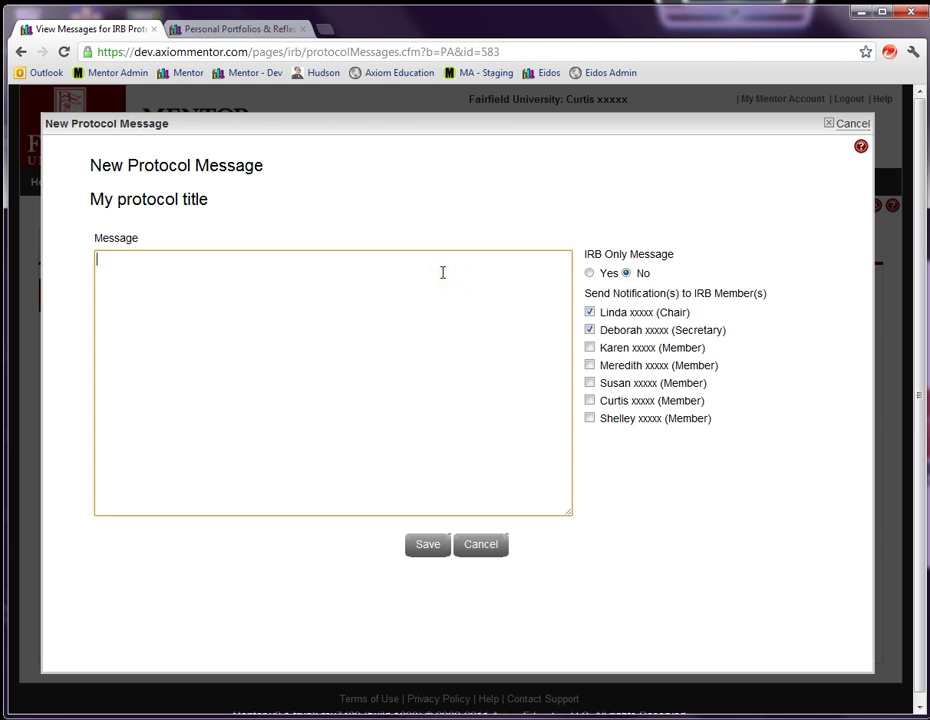
left_click(590, 329)
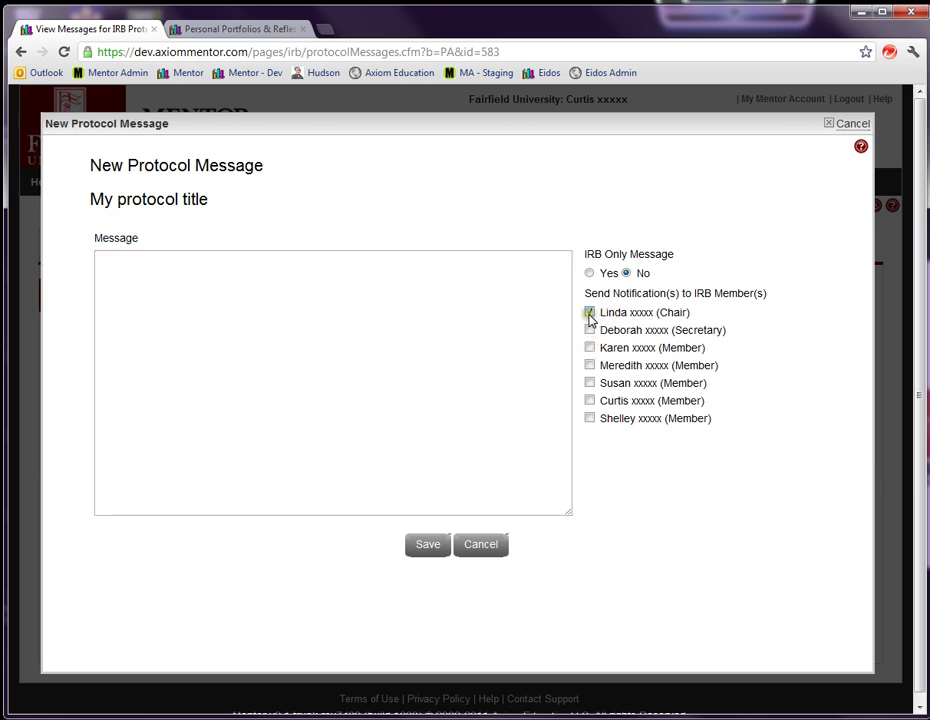
left_click(416, 293)
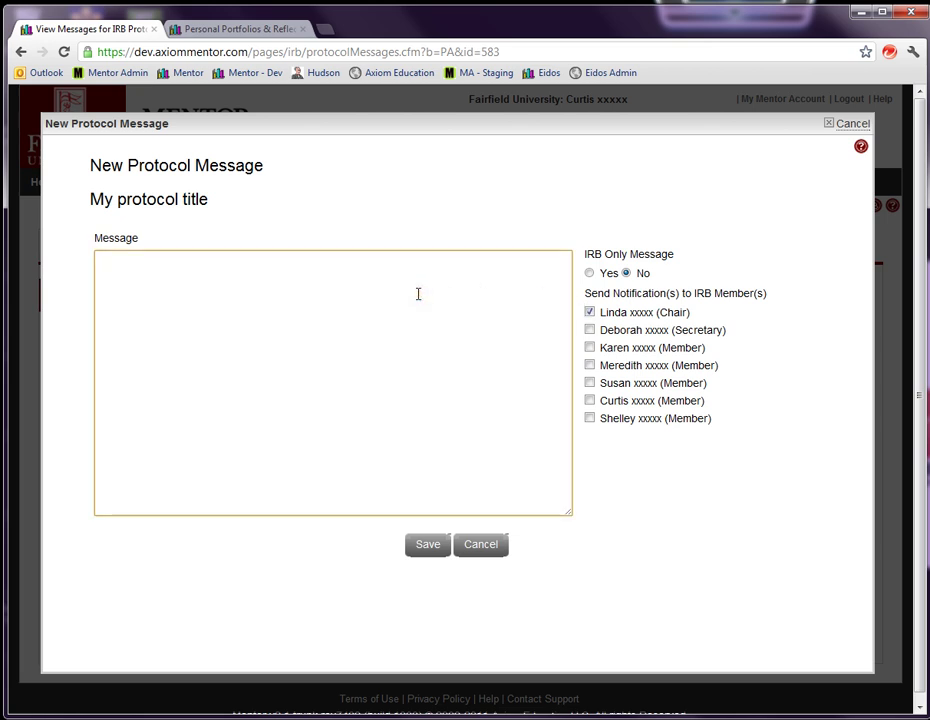
left_click(526, 325)
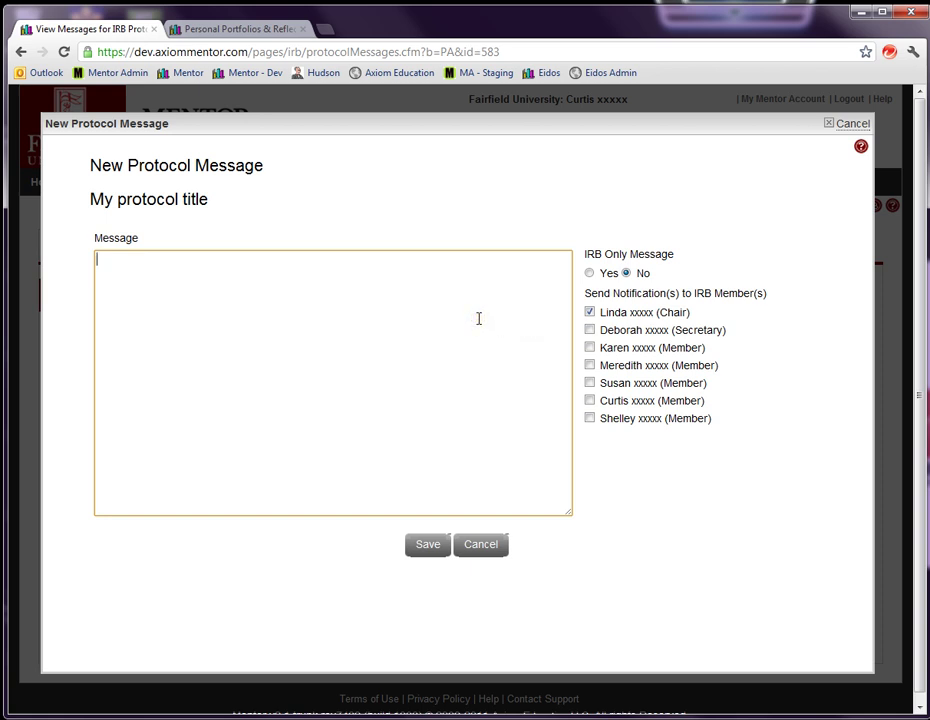
left_click(481, 544)
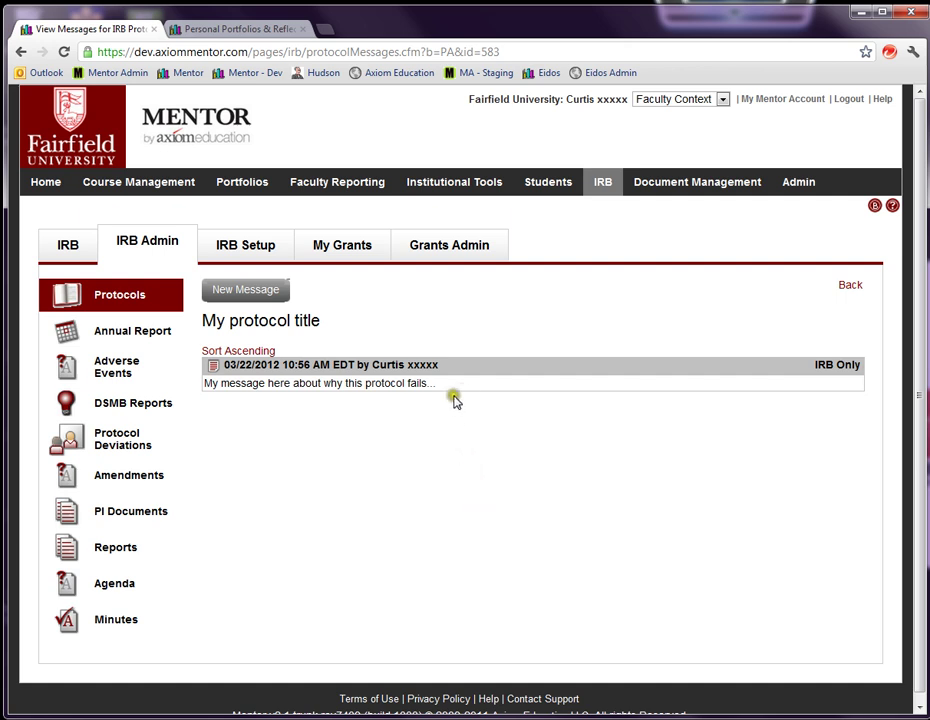